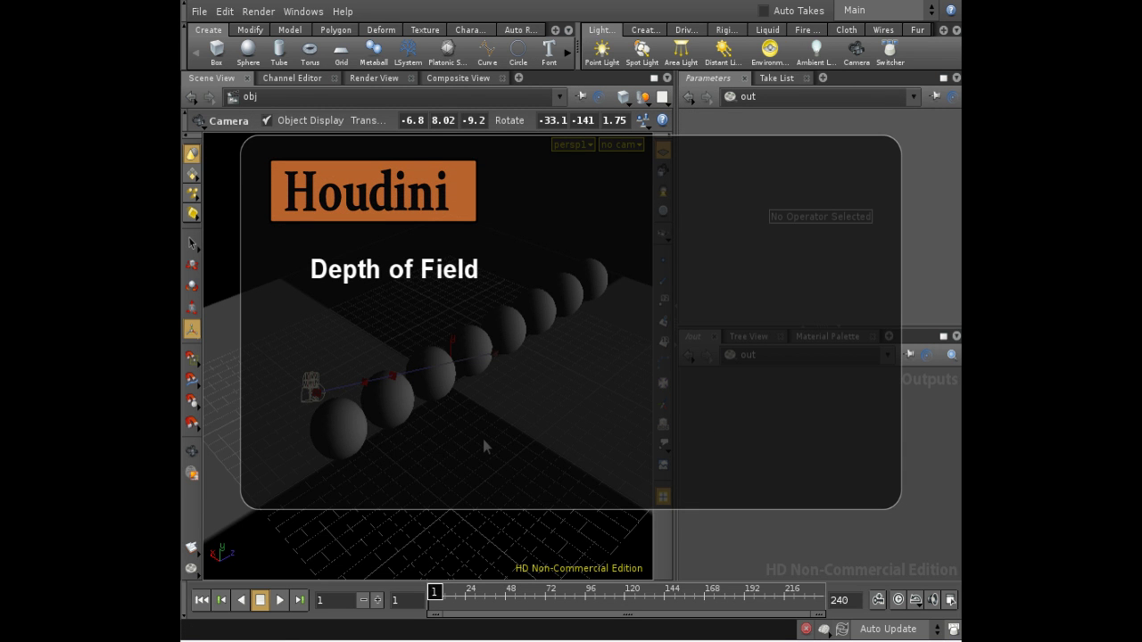
Examine the scene's grid, sphere and distant light objects and their parameters
left_click_drag(481, 446, 375, 333)
key("Escape")
key("Return")
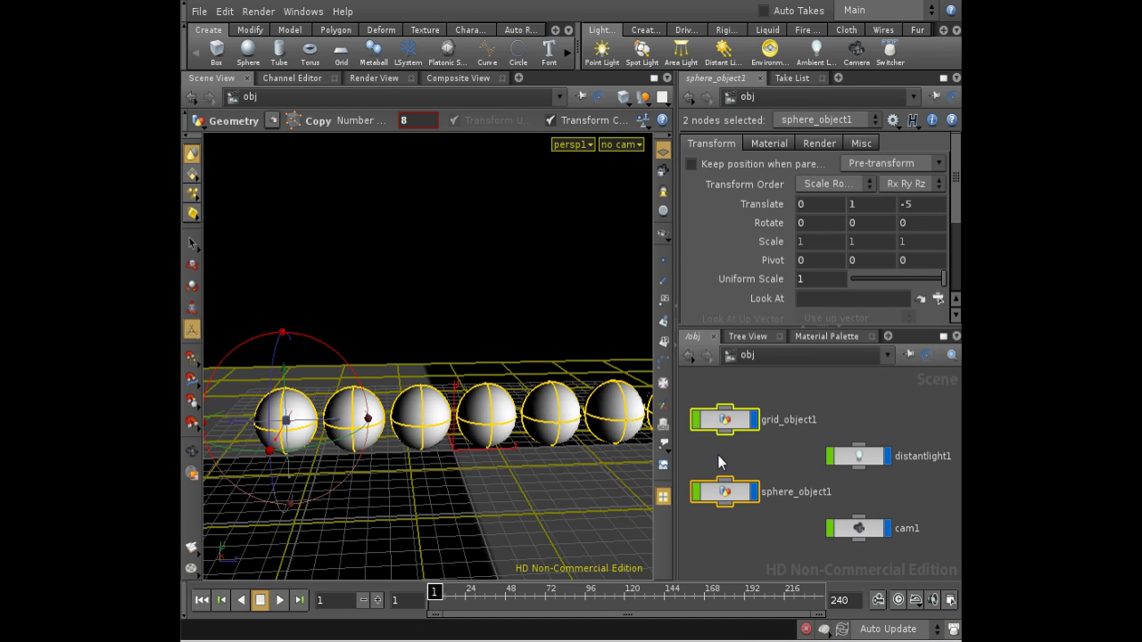
left_click(750, 436)
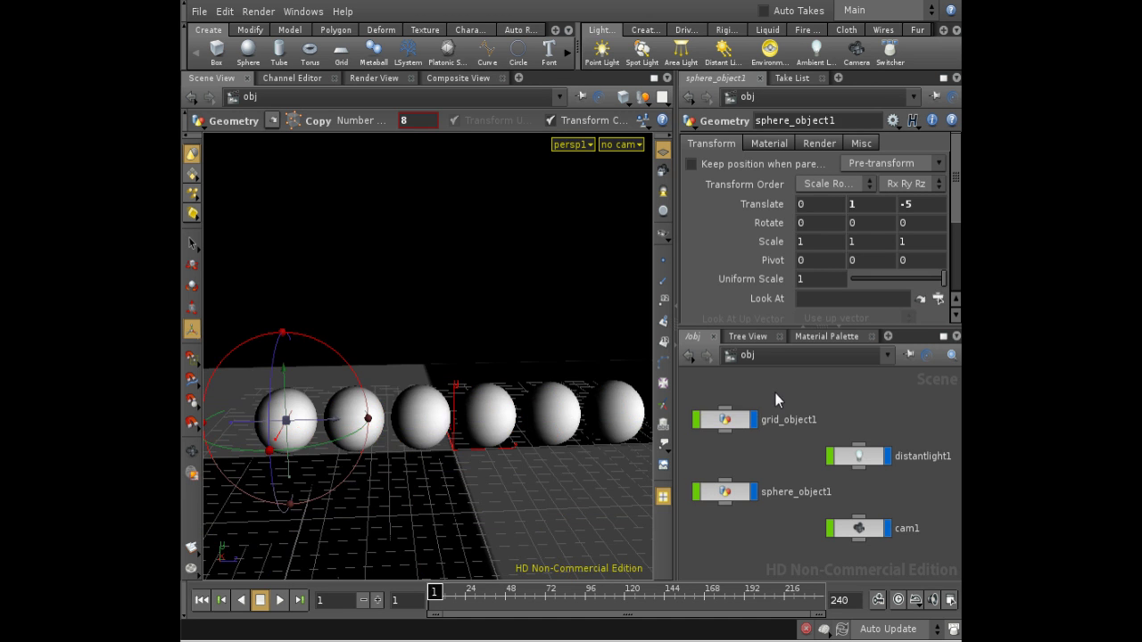
left_click(729, 421)
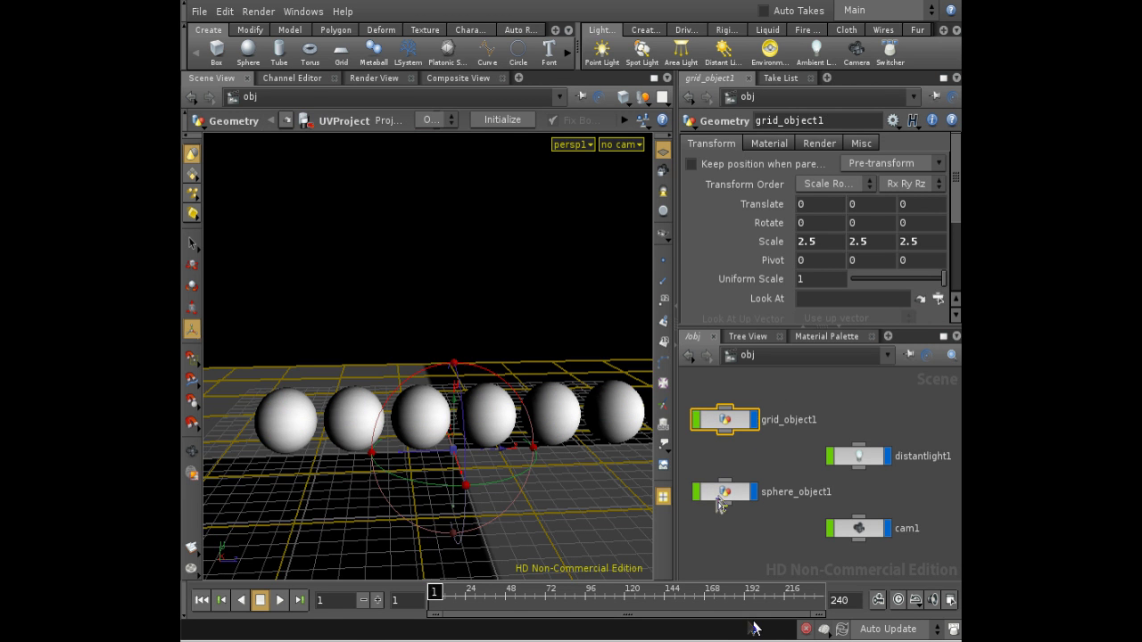
left_click(723, 496)
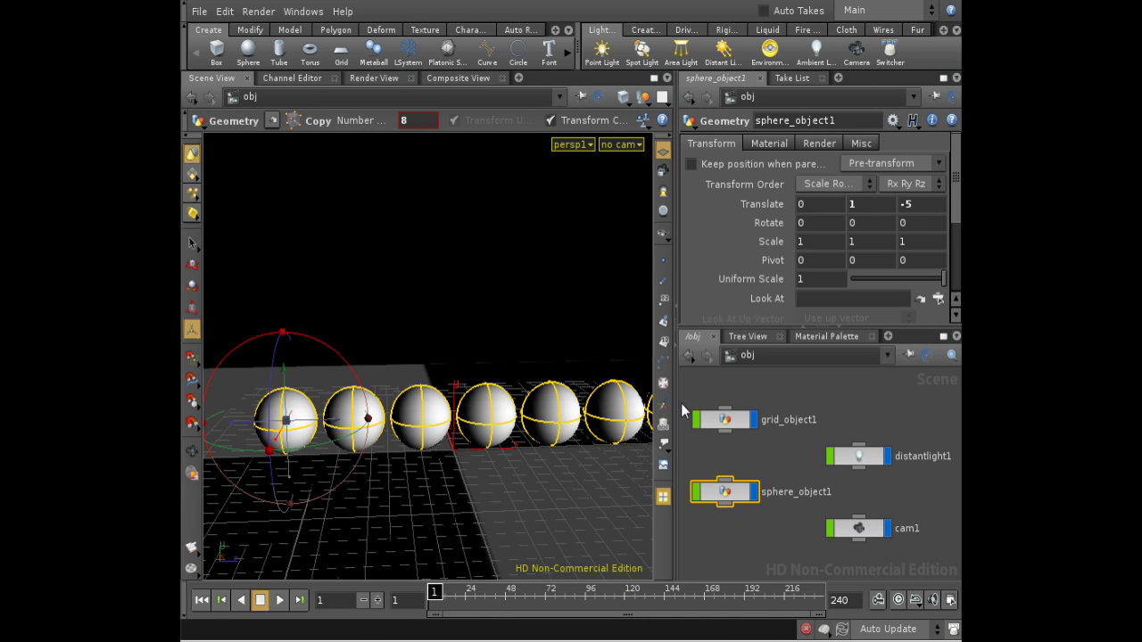
left_click(862, 457)
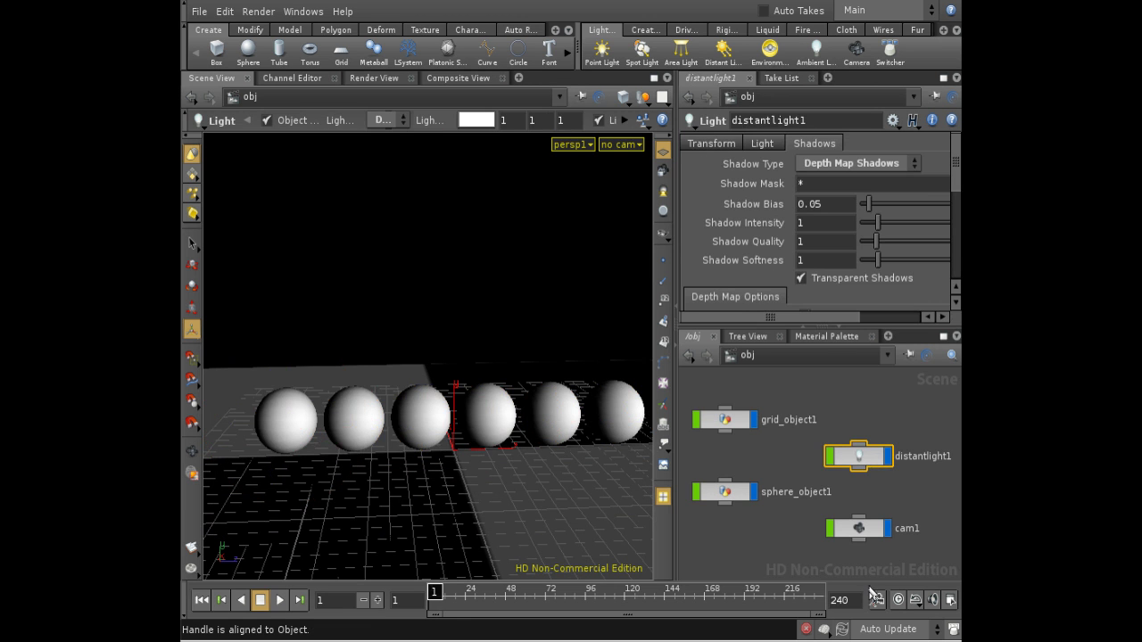
Select the cam1 object and look through cam1 in the scene view
left_click(863, 532)
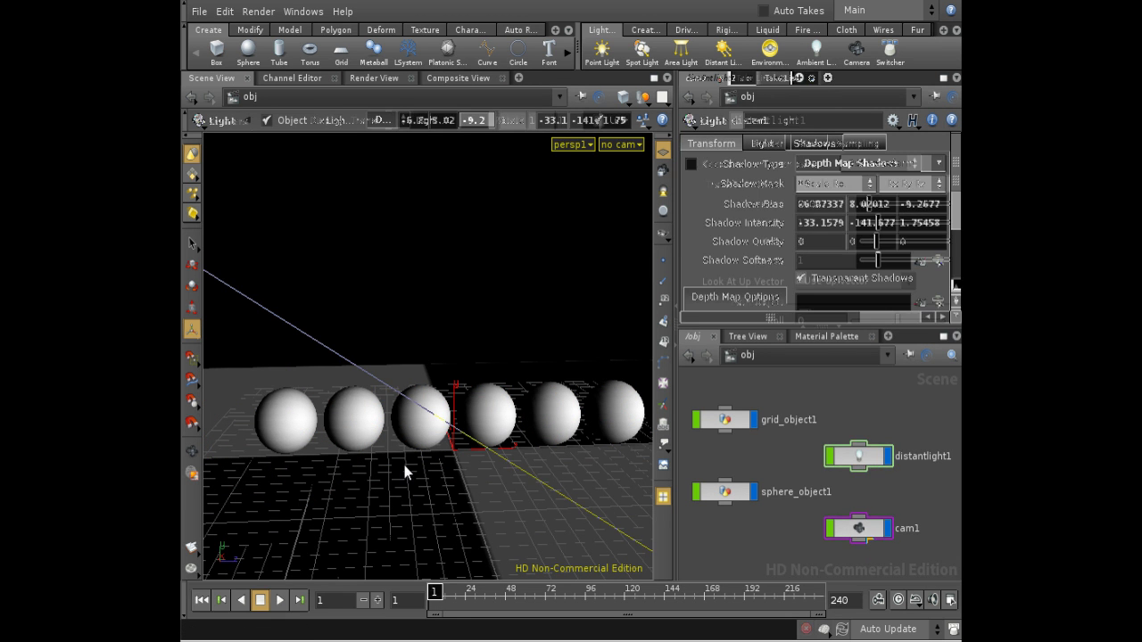
left_click(619, 144)
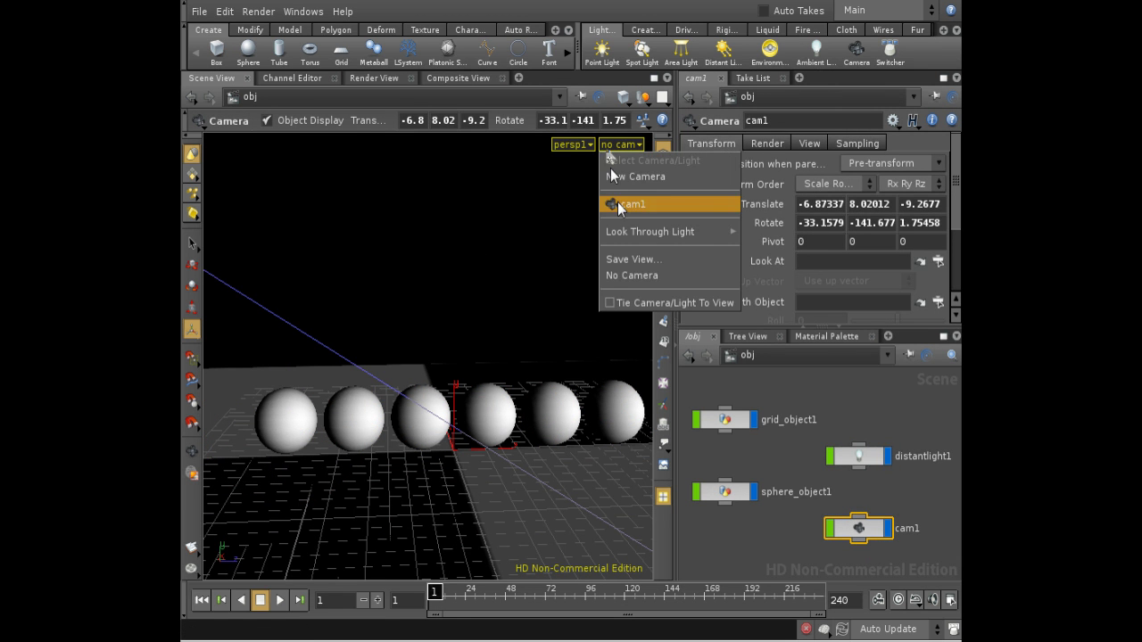
left_click(617, 202)
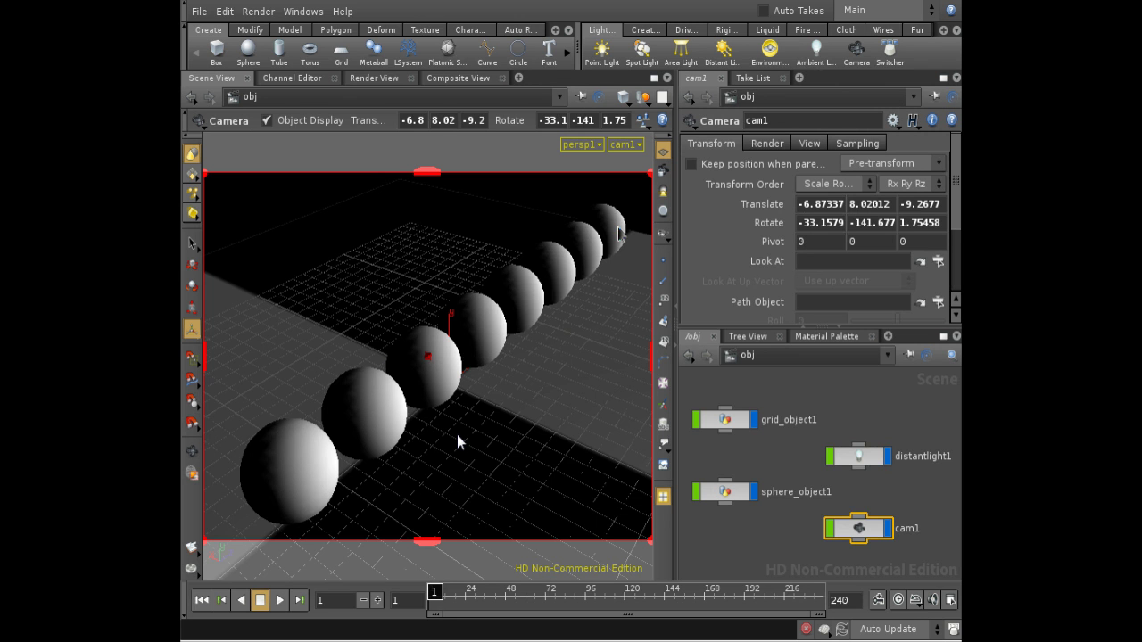
Examine the clay and checkerboard materials in the shop network
left_click(778, 357)
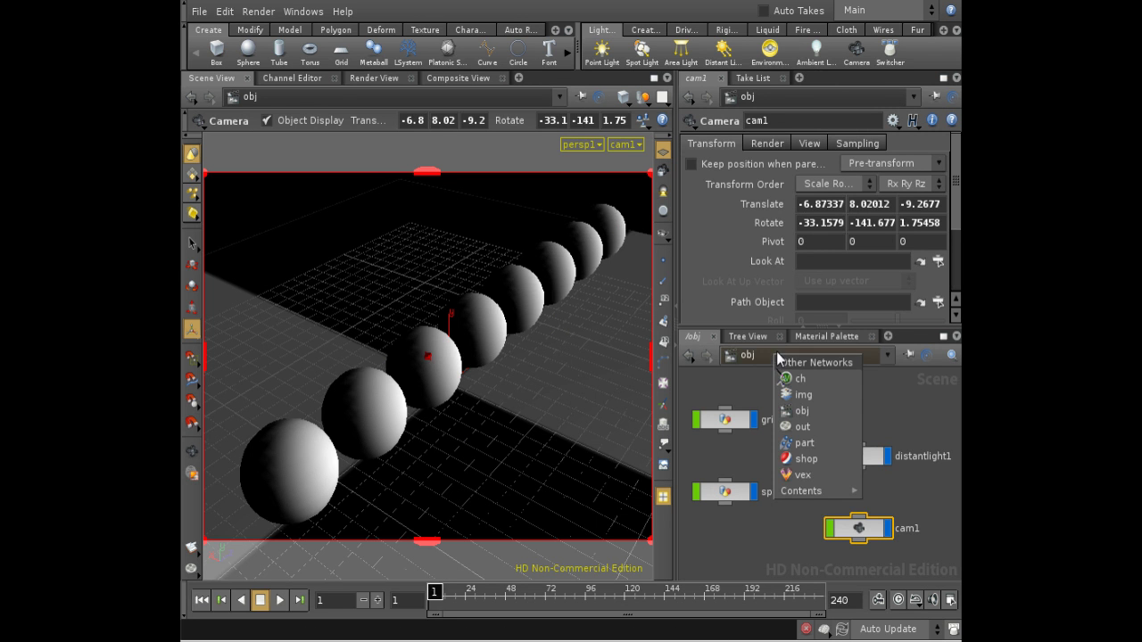
left_click(798, 464)
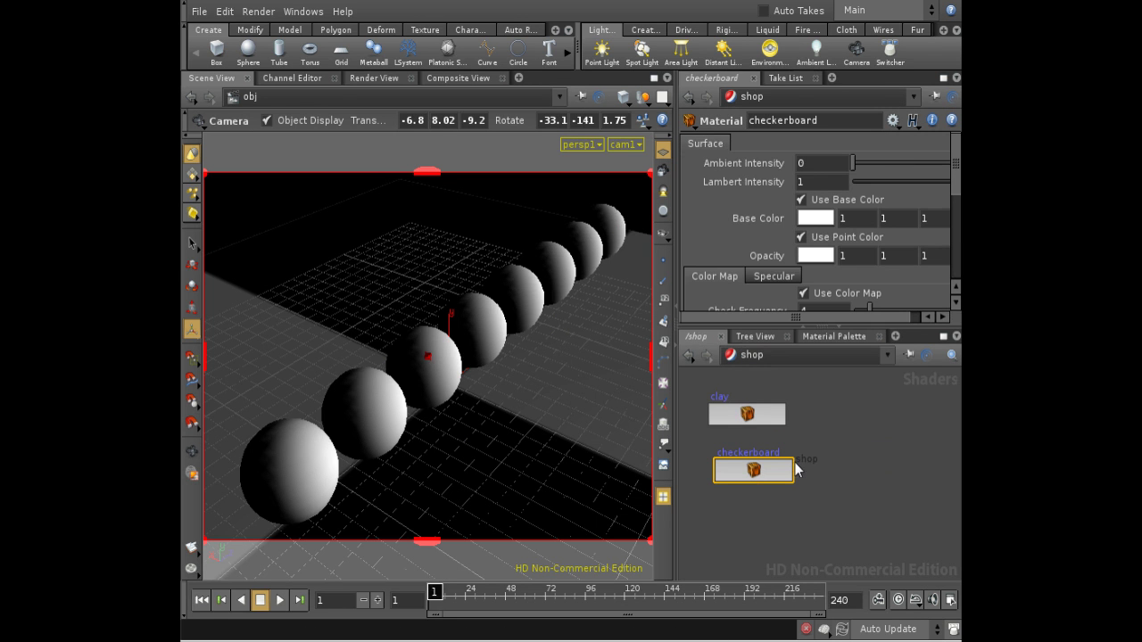
left_click(727, 418)
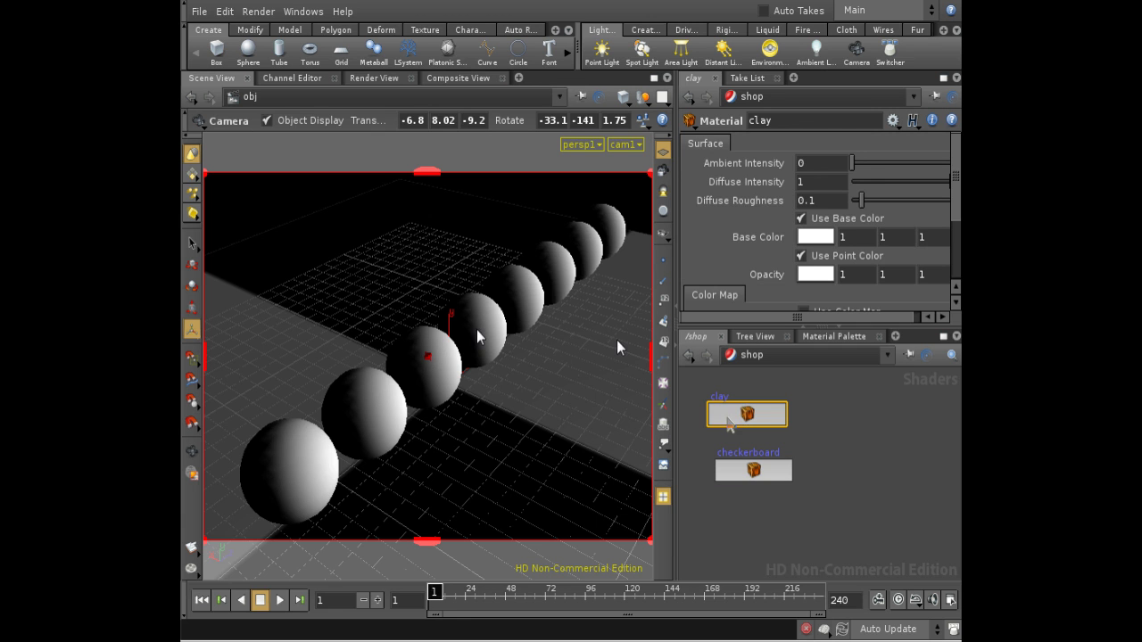
left_click(742, 469)
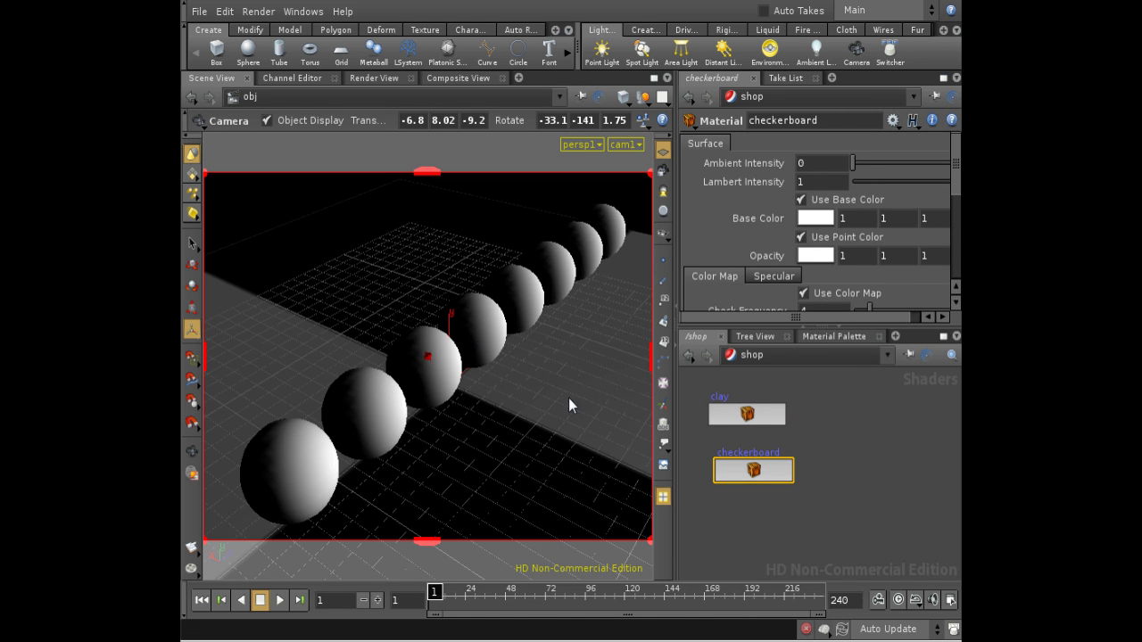
Inside sphere_object1 in the obj network, append a Primitive node after copy1 and display its output
left_click(781, 354)
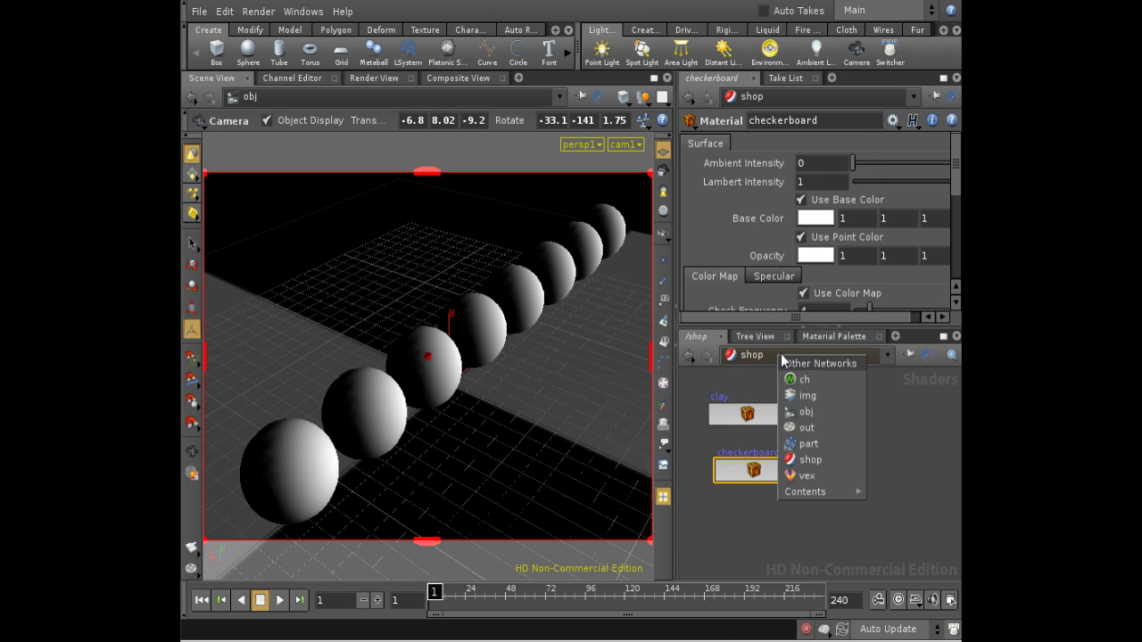
left_click(792, 410)
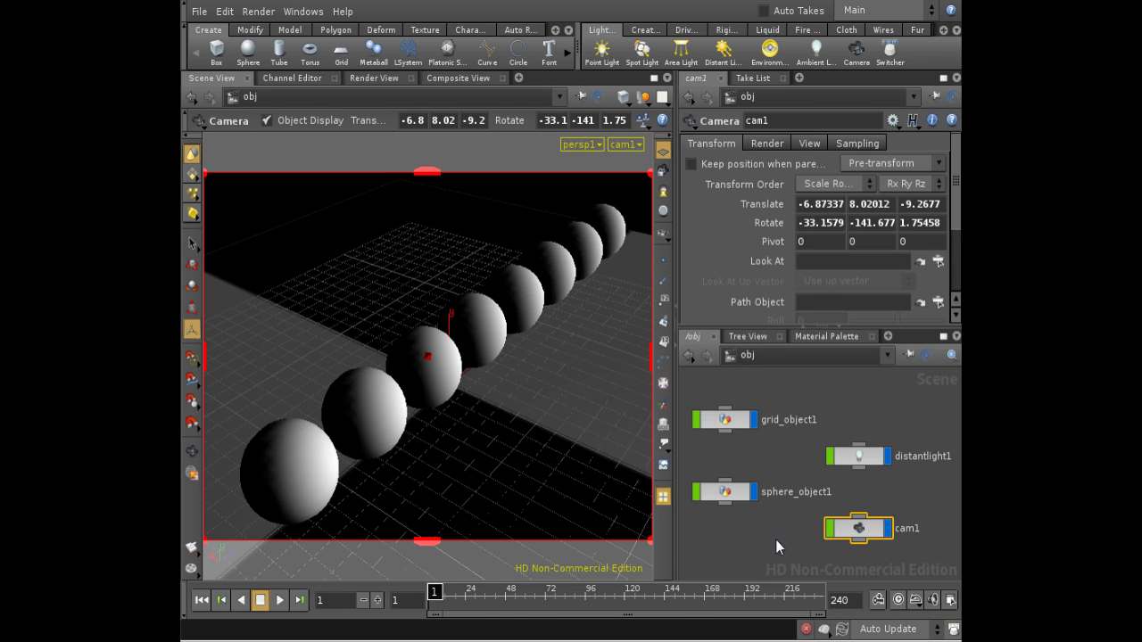
double_click(734, 496)
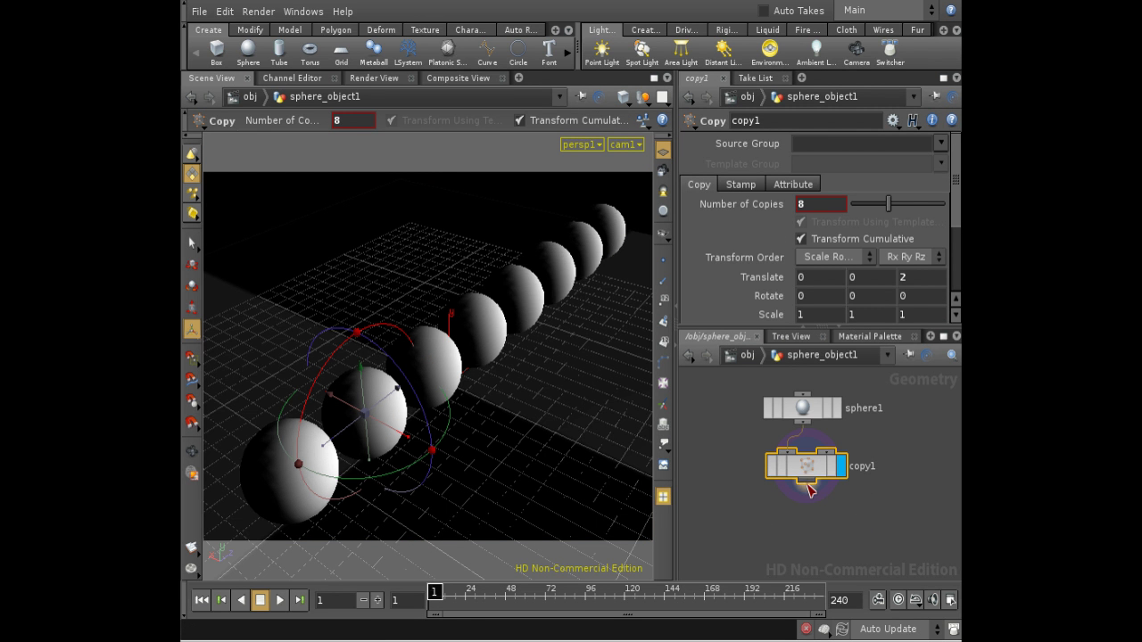
key("Tab")
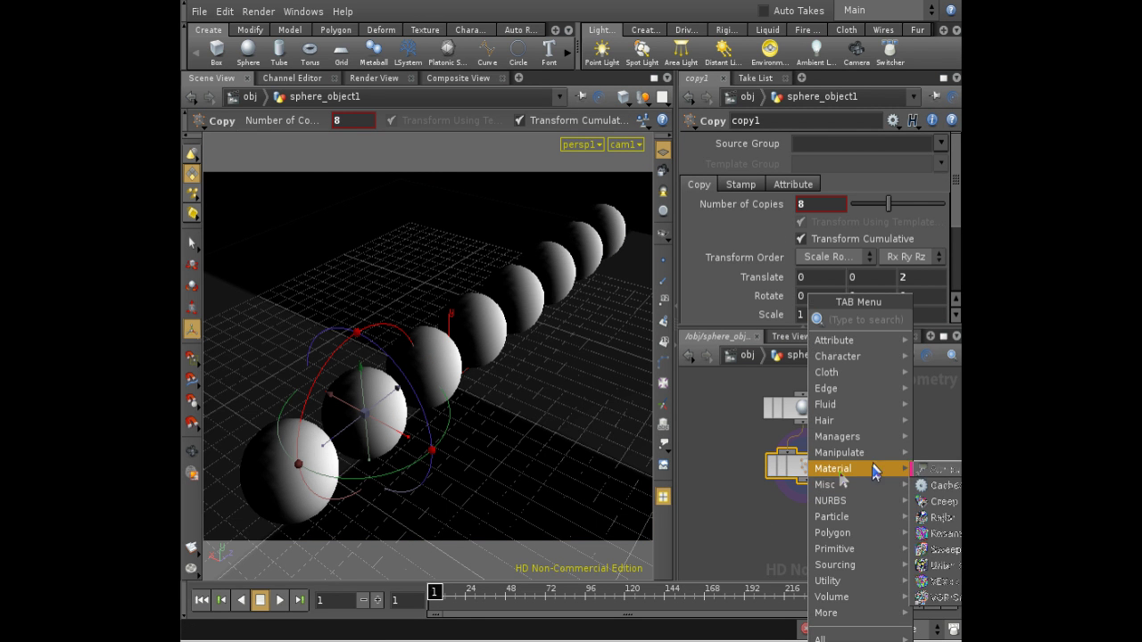
type("Pr")
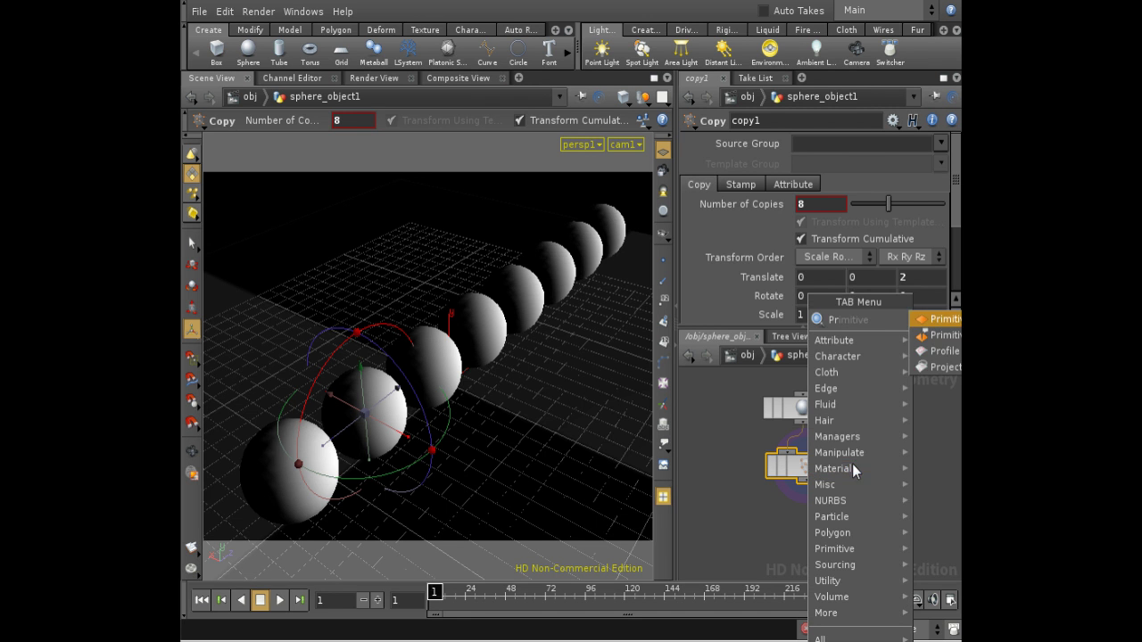
key("Return")
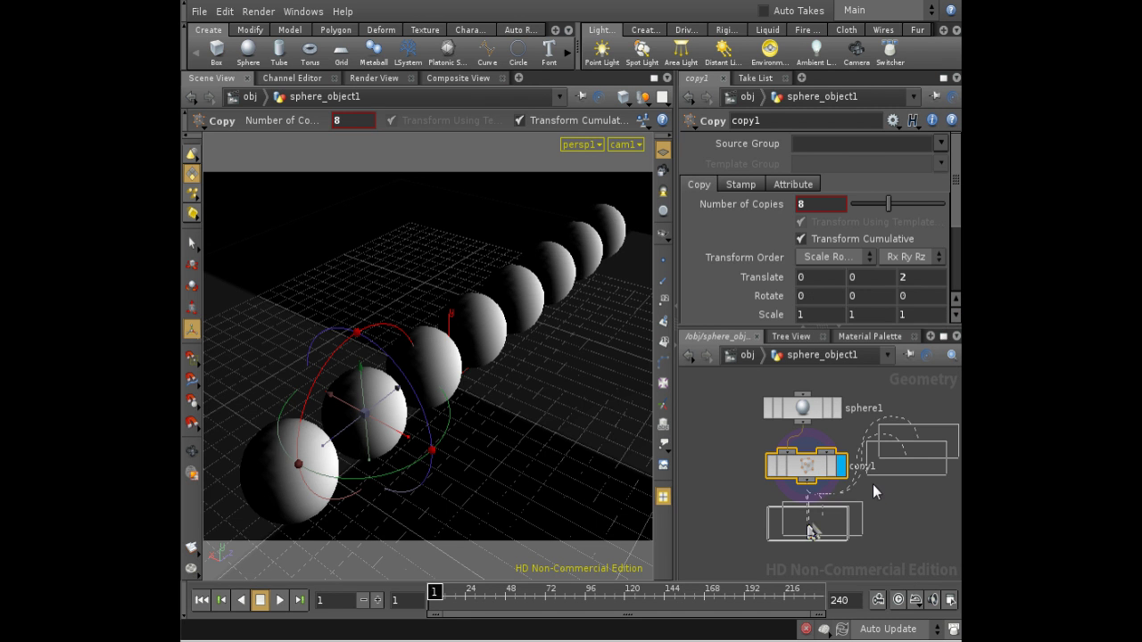
left_click(808, 527)
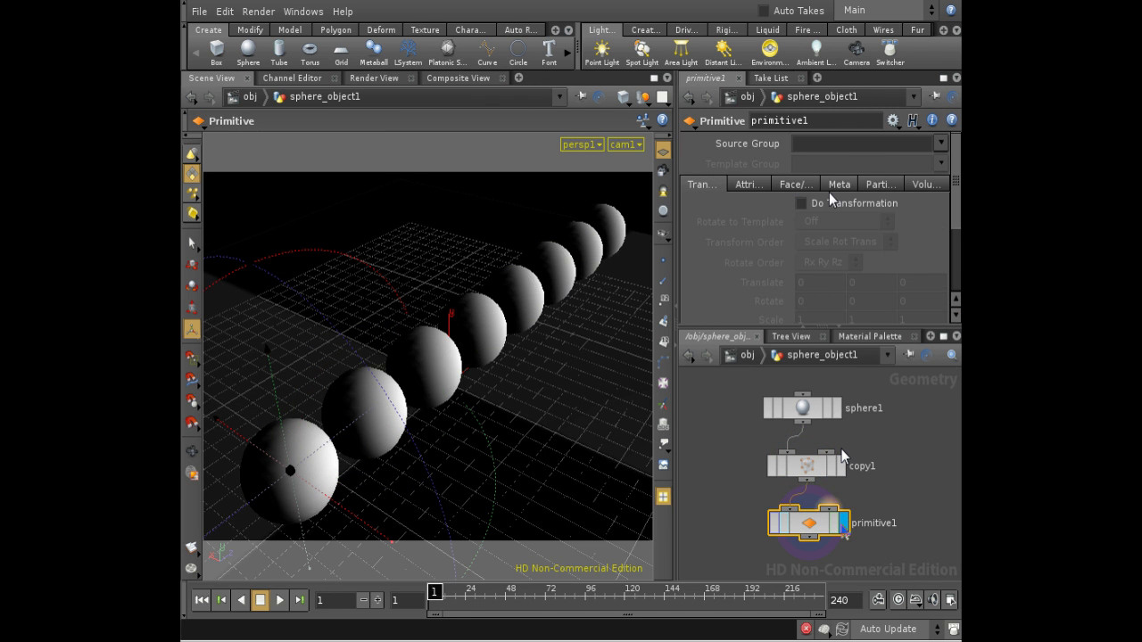
Set the Primitive node's Color attribute option to Add Color
left_click(756, 184)
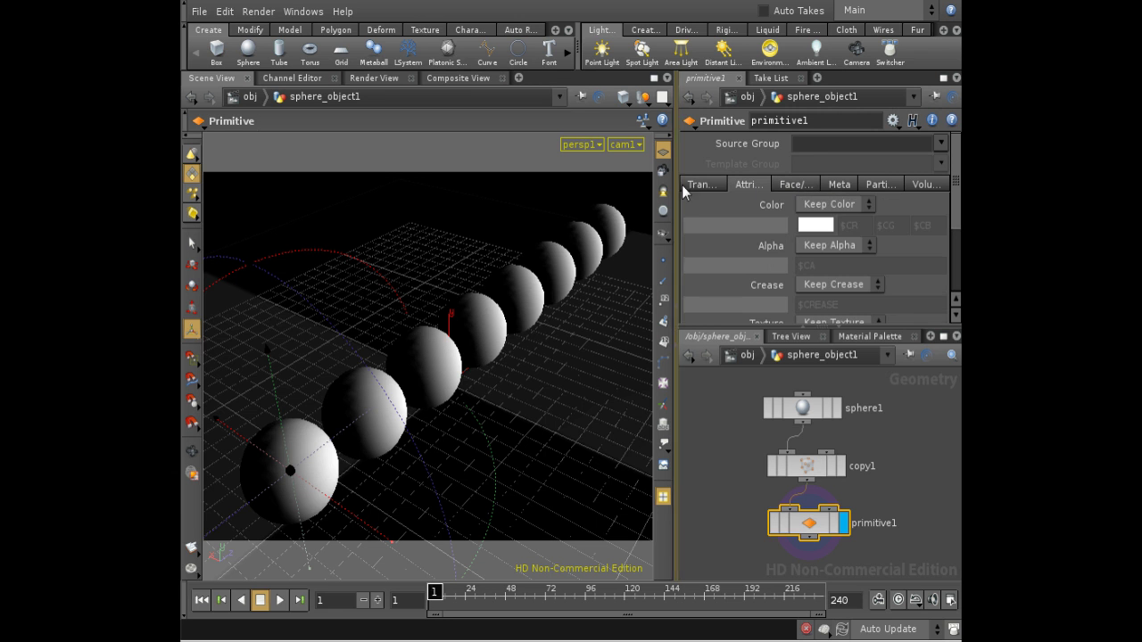
left_click(829, 205)
left_click(826, 237)
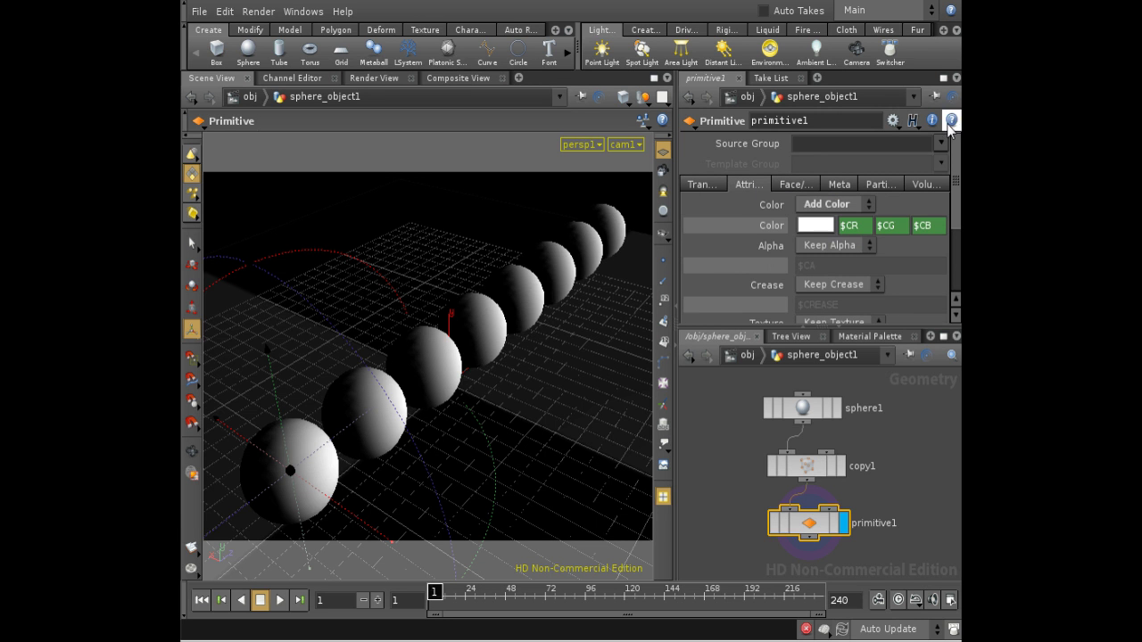
Maximize the parameter pane and set the Primitive node's red color channel to the expression rand($PR)
left_click(944, 77)
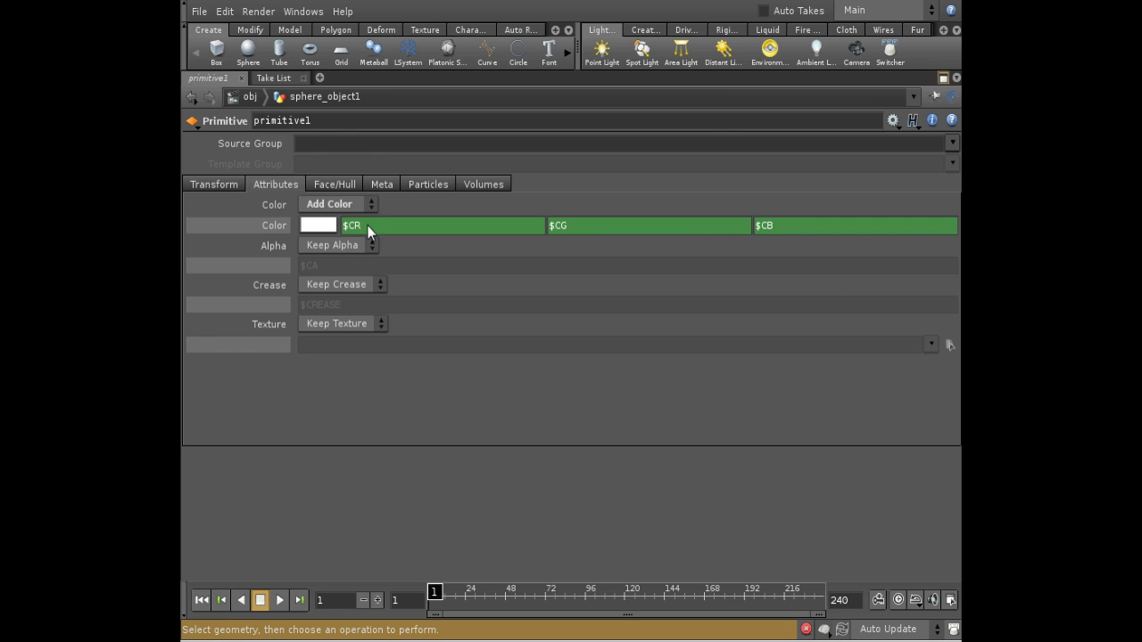
left_click_drag(367, 225, 610, 224)
key("BackSpace")
type("rand(")
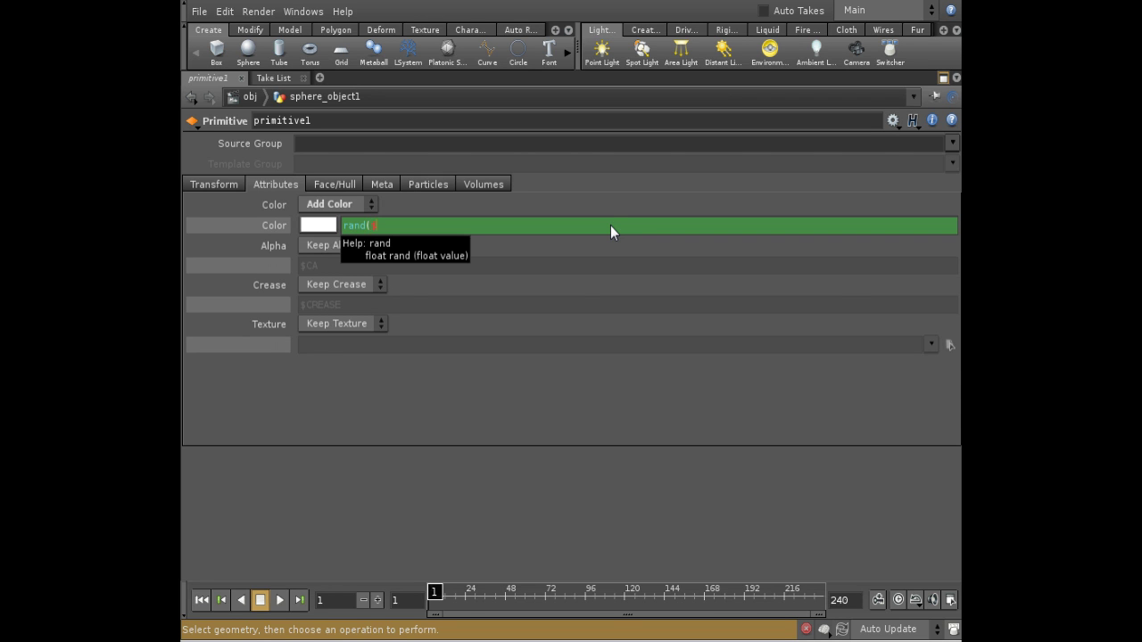
type("$PR)")
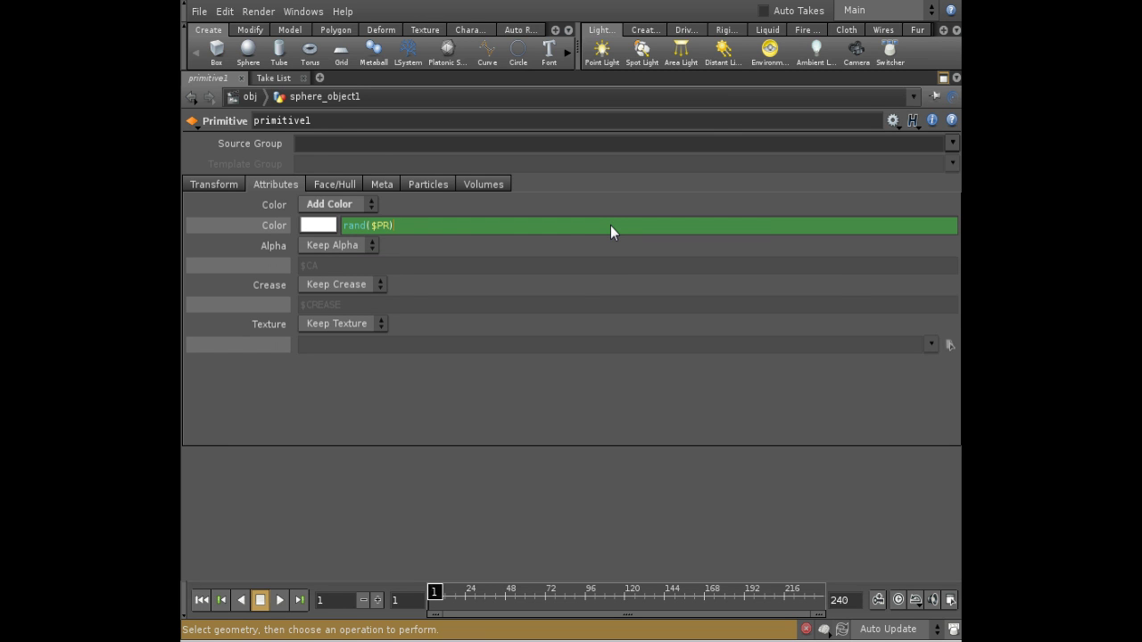
key("Return")
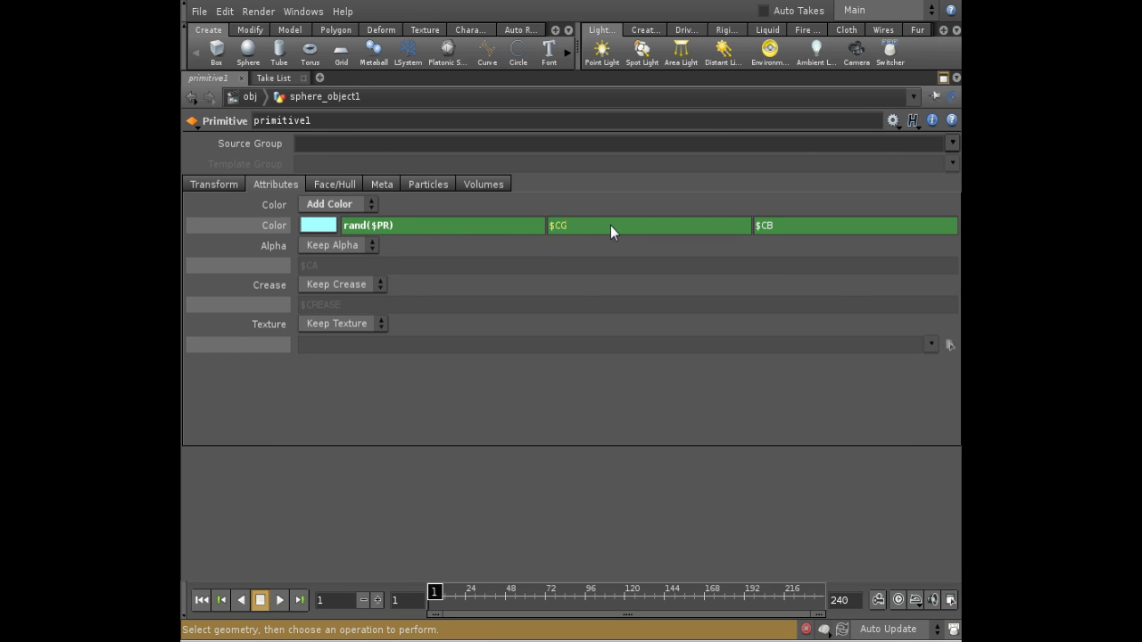
Set the green color channel to the expression rand($PR + 7738)
key("BackSpace")
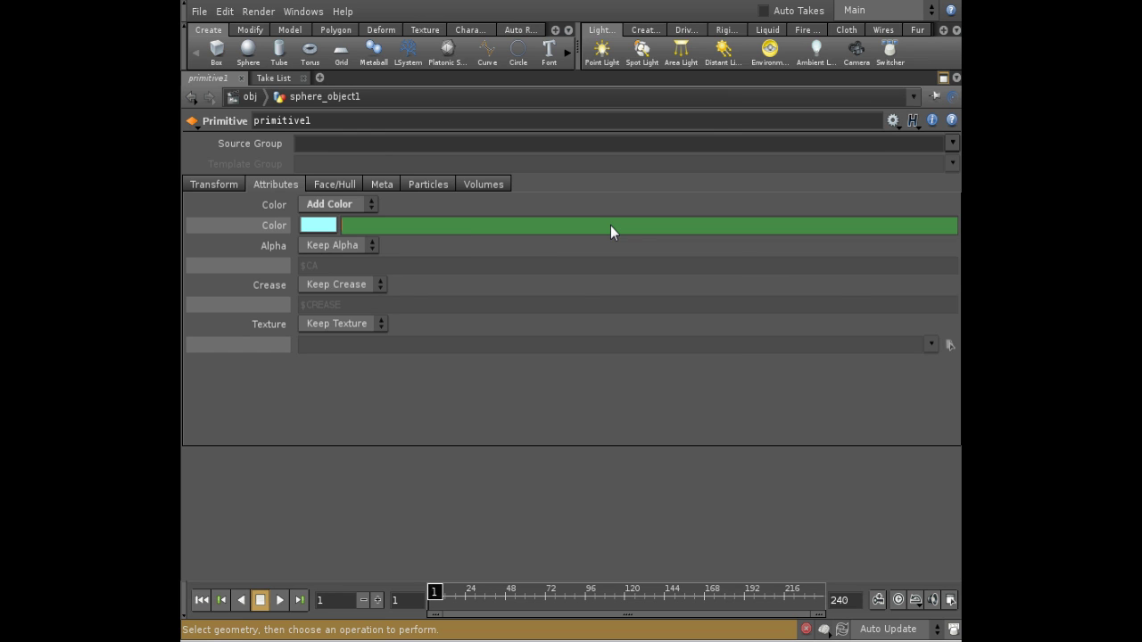
type("rand(")
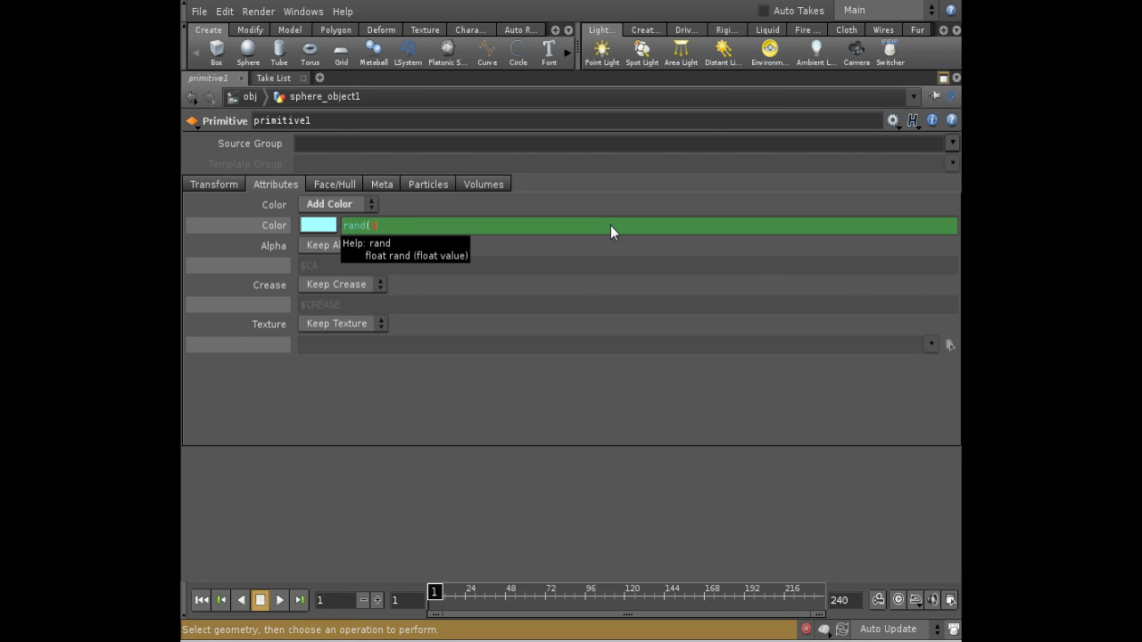
type("$PR + 7738)")
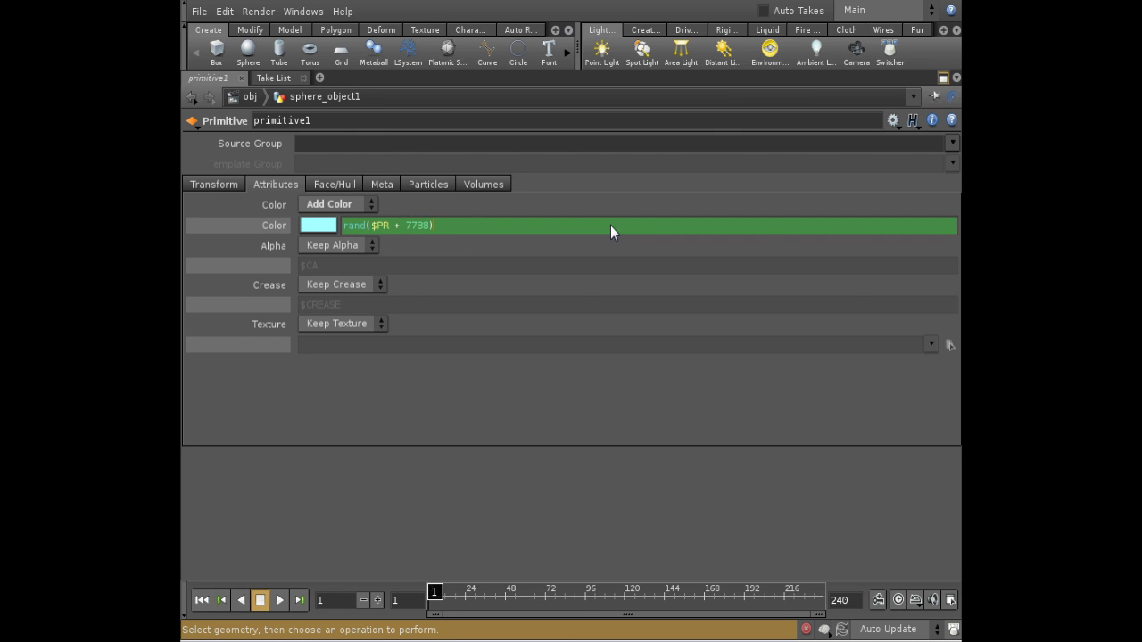
key("Return")
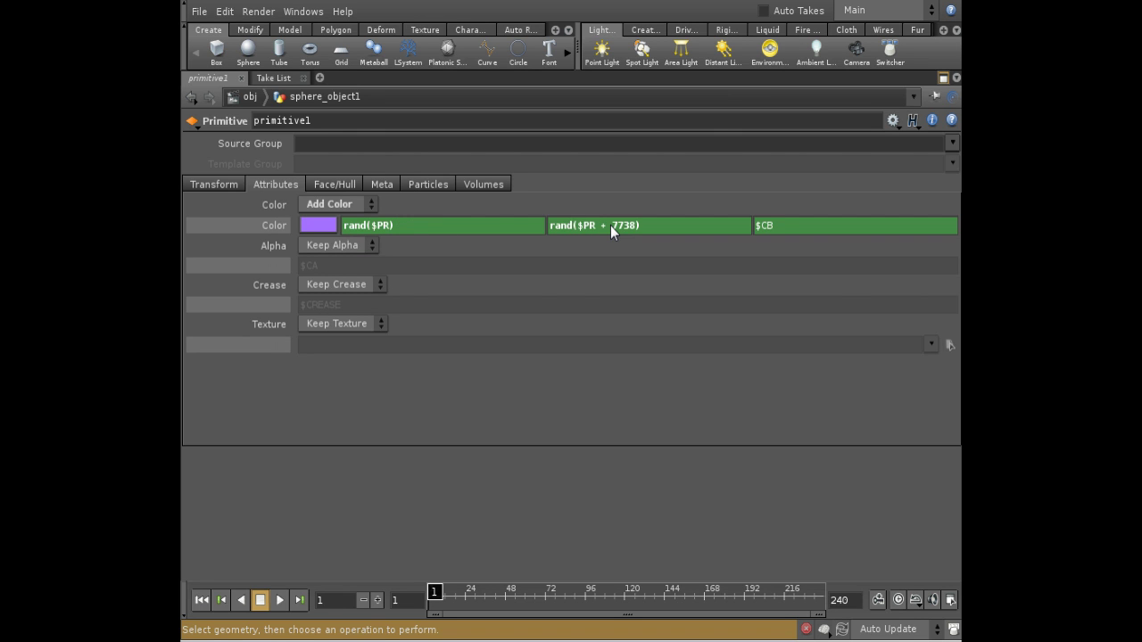
Set the blue color channel to the expression rand($PR + 38372)
left_click(826, 224)
key("BackSpace")
type("ra")
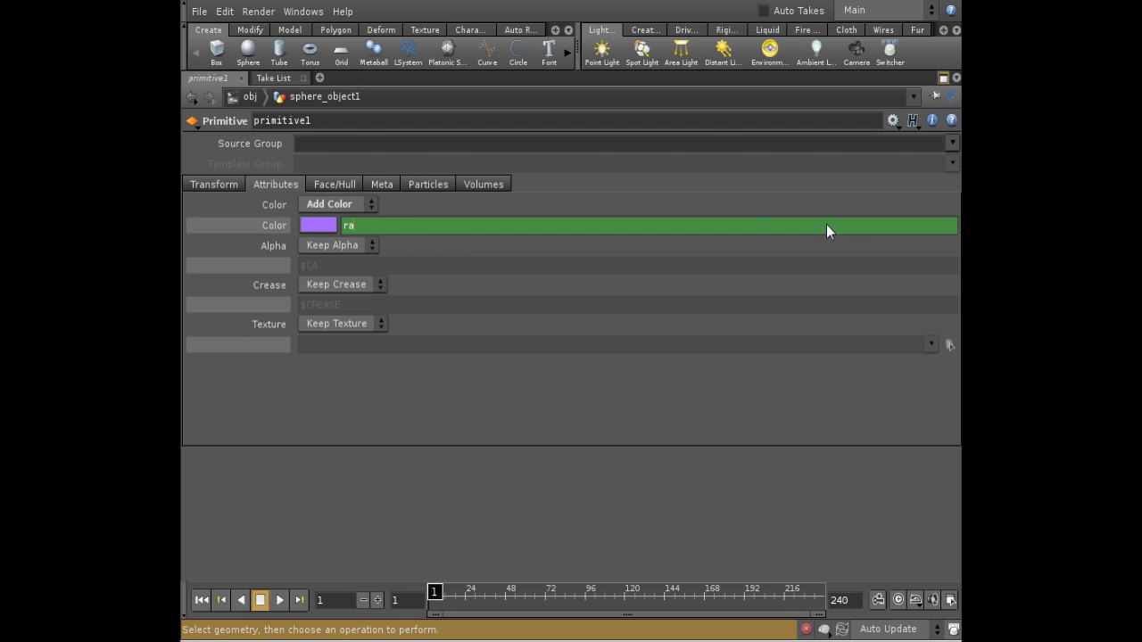
type("nd($PR + 3.374")
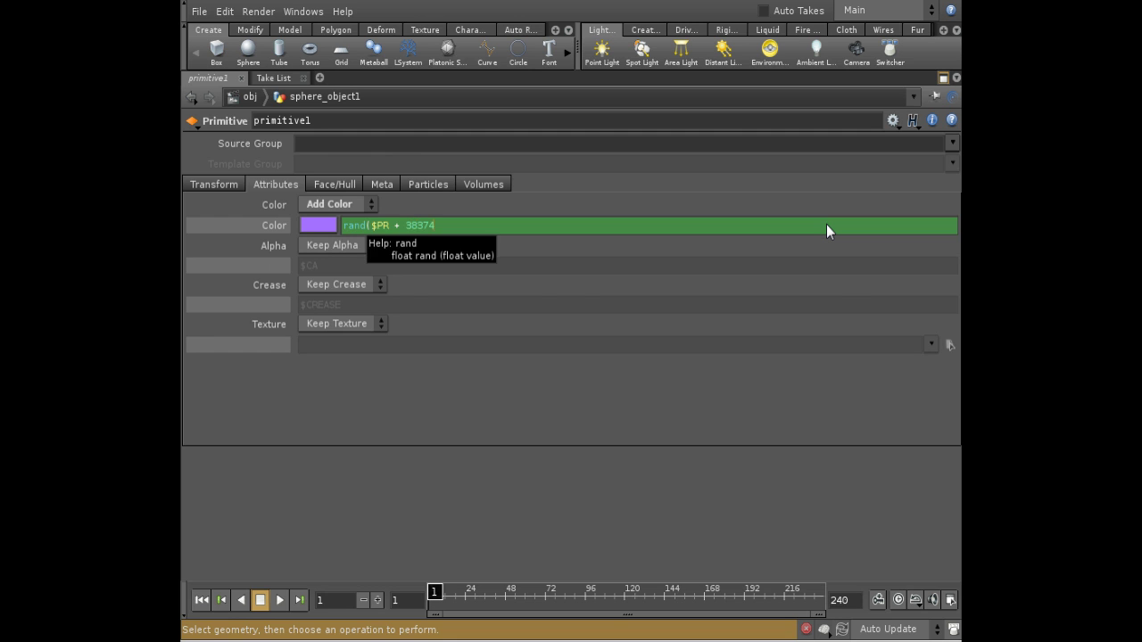
key("BackSpace")
type("2")
key("Return")
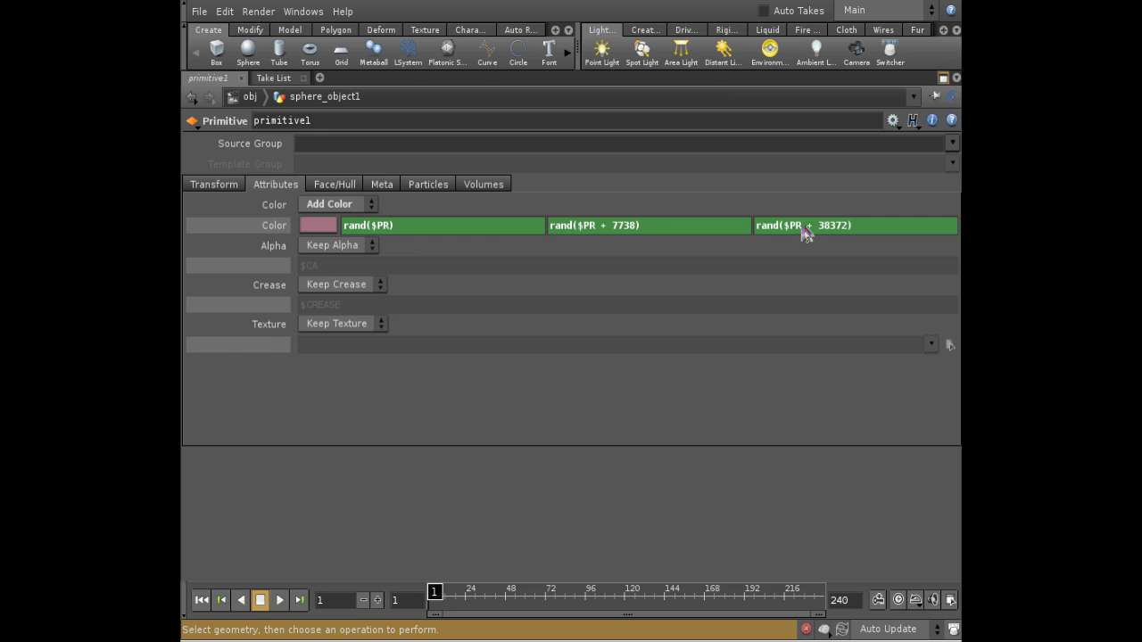
Show the color channels as evaluated values, restore the pane layout and return to the obj network
left_click(278, 226)
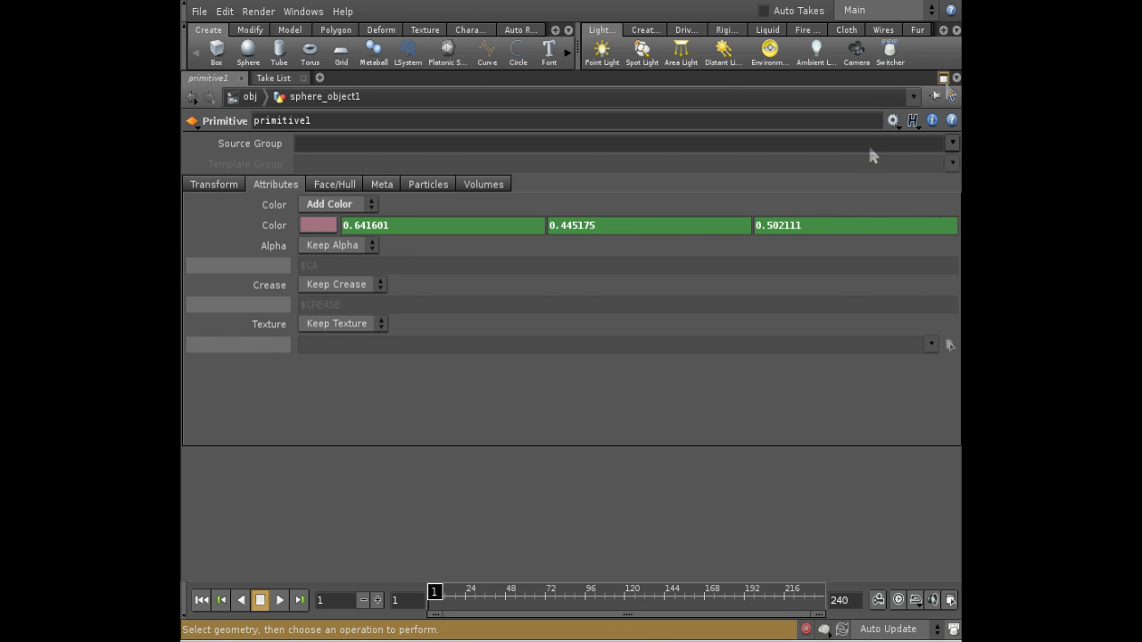
left_click(941, 79)
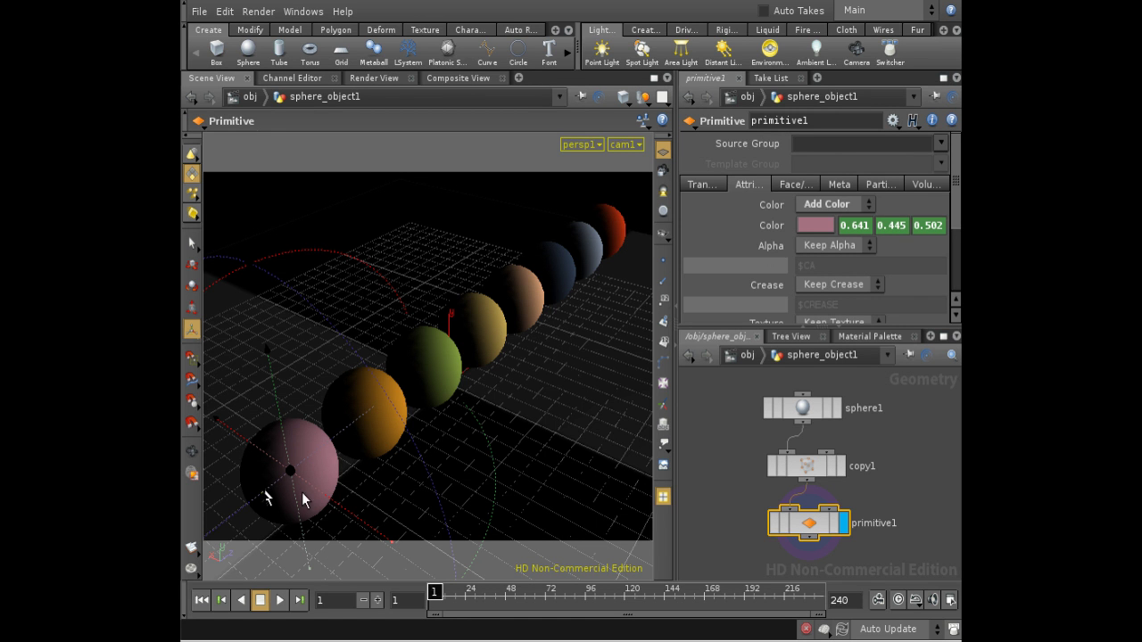
left_click(752, 358)
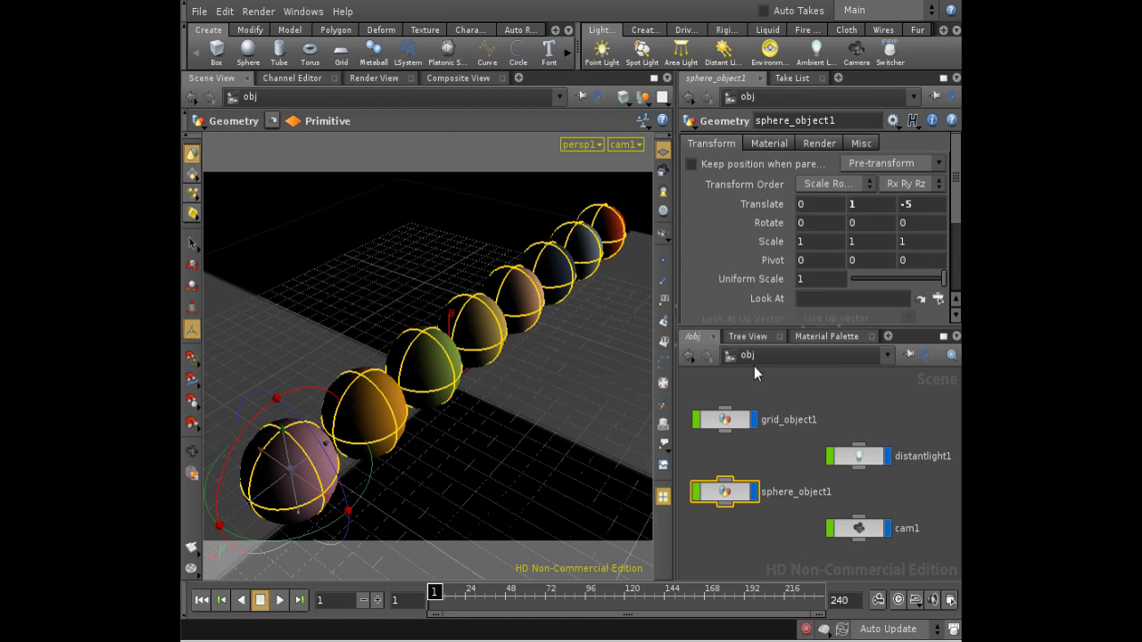
Switch to the out network and add a Mantra render node there
left_click(805, 353)
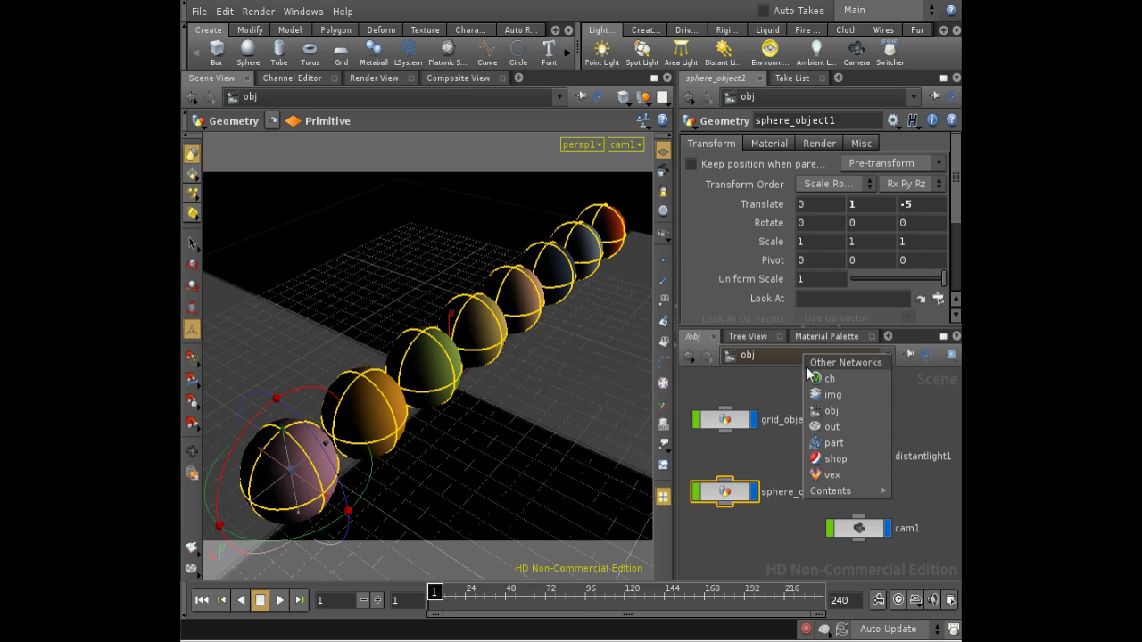
left_click(822, 429)
key("Tab")
type("Man")
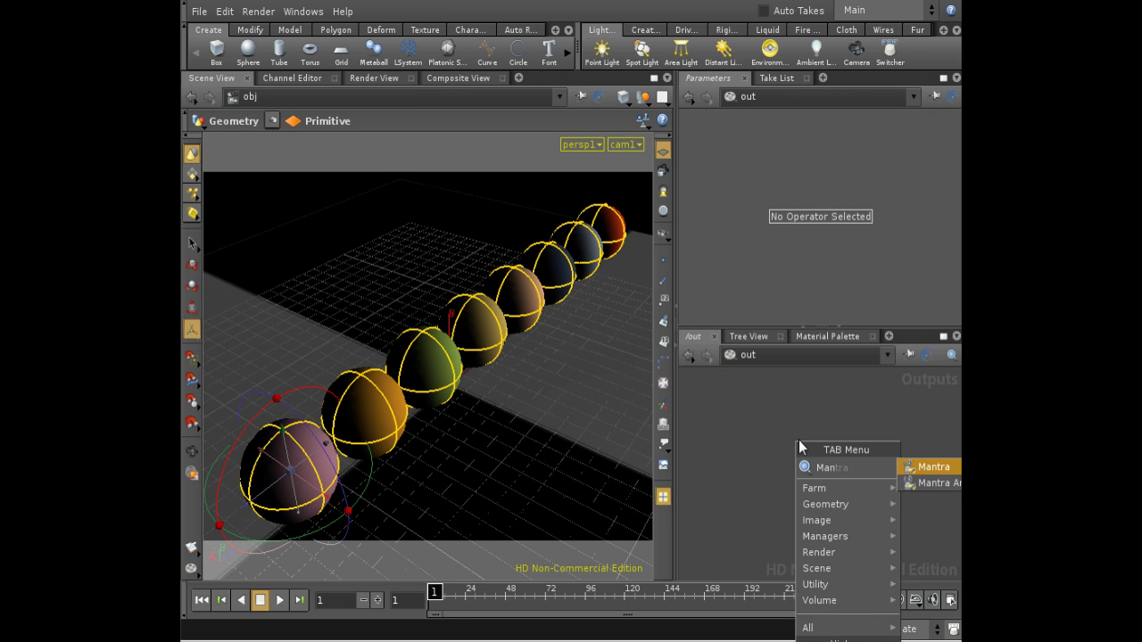
left_click(906, 467)
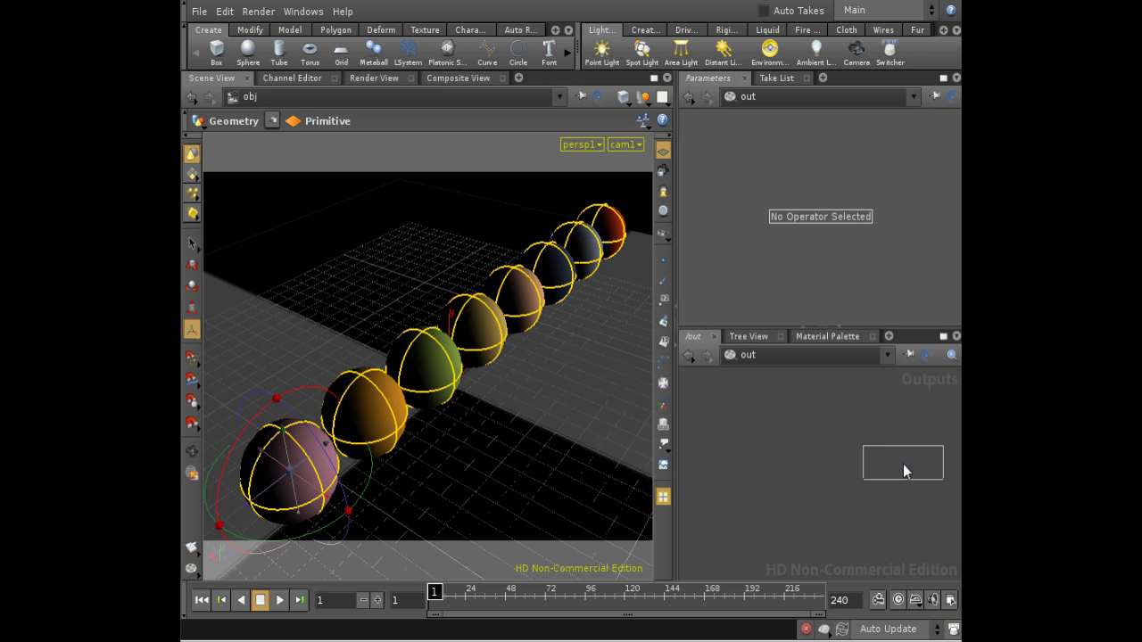
left_click(805, 446)
left_click_drag(825, 449, 854, 455)
Render the scene with mantra1 through cam1, then close the MPlay render window
left_click(855, 455)
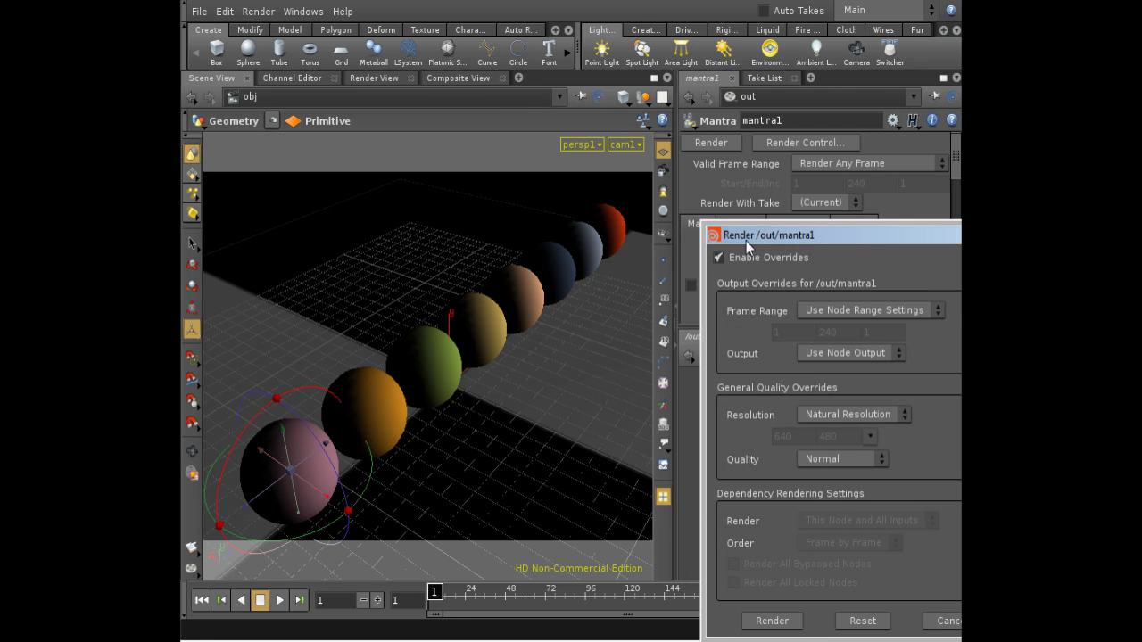
left_click_drag(745, 241, 544, 145)
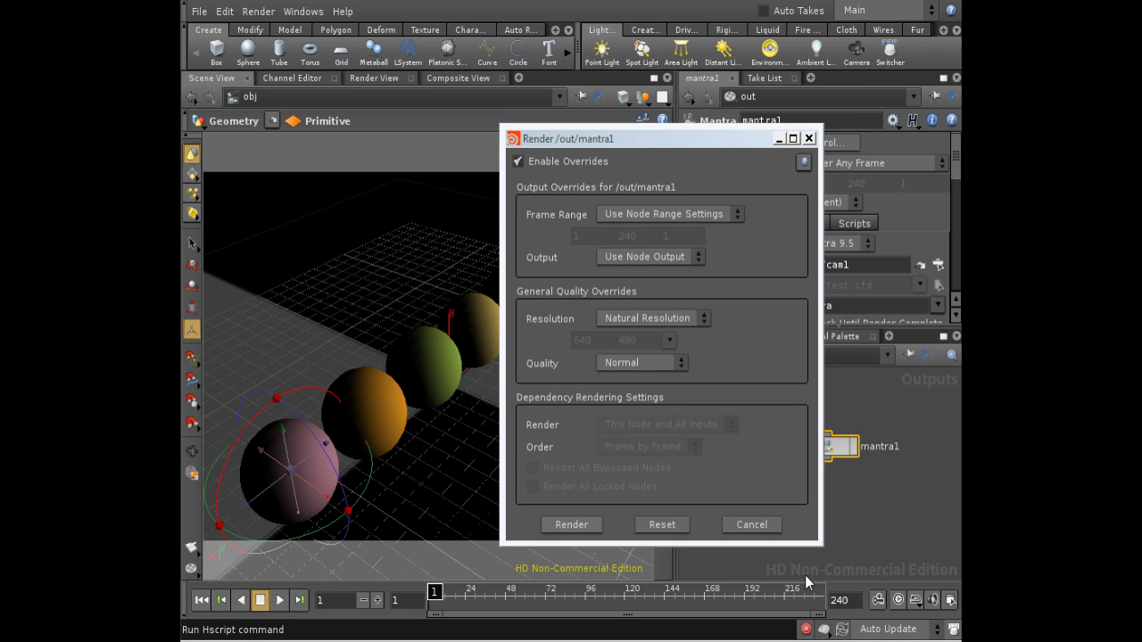
key("Escape")
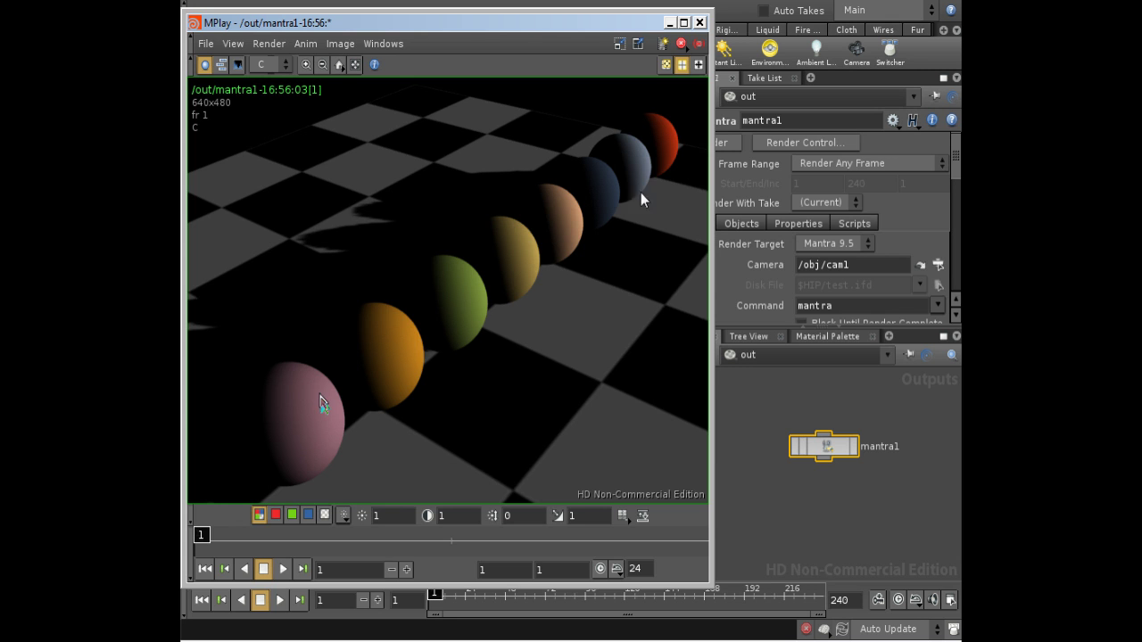
left_click(699, 22)
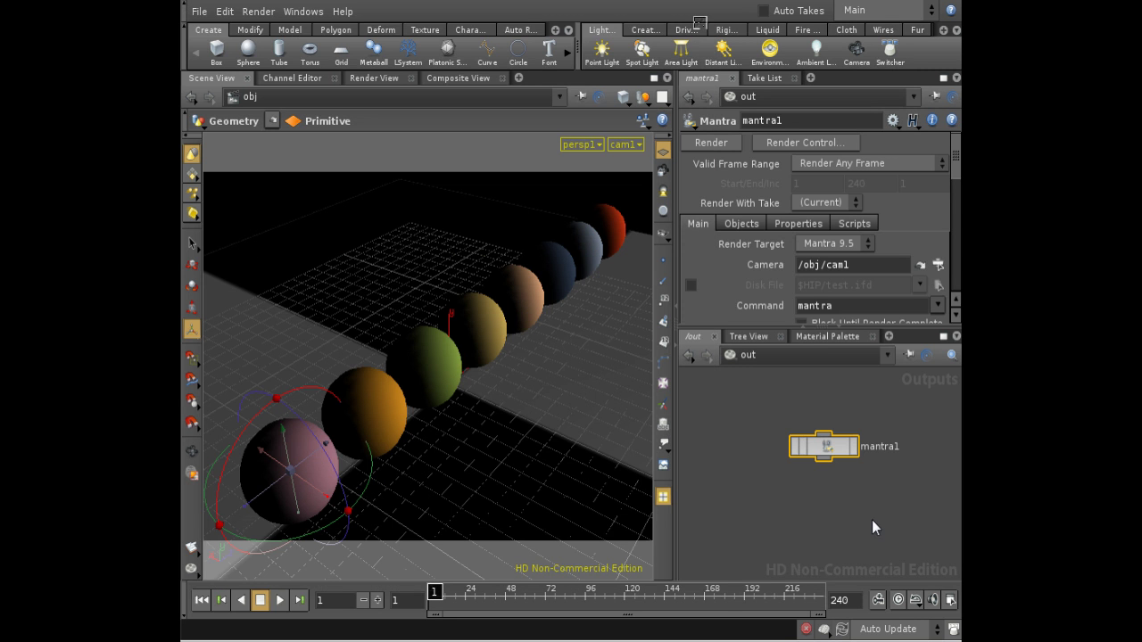
Inspect the clay material's point color setting in the Material Palette, then show the shop network
left_click(814, 336)
left_click(826, 430)
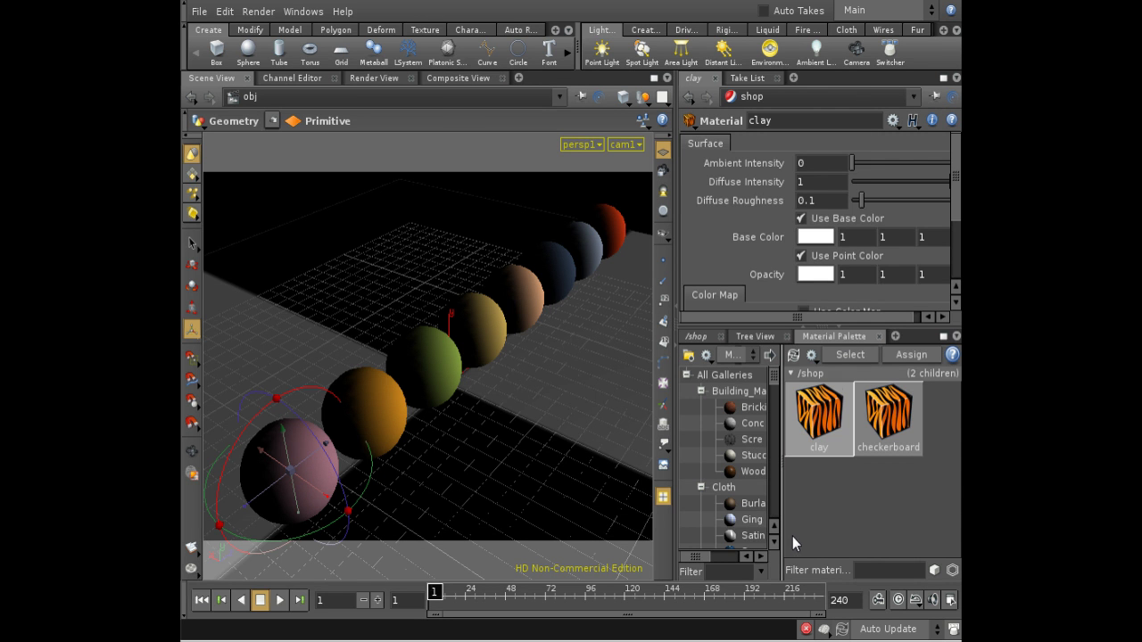
left_click(695, 336)
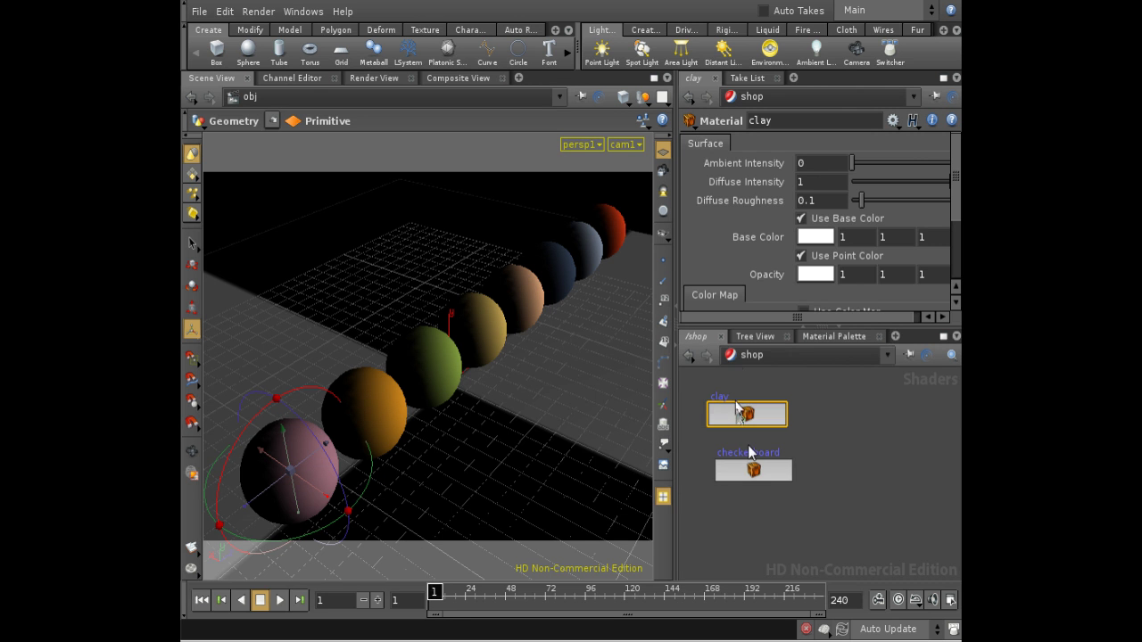
Go back to the obj network, enter sphere_object1 and add a Details View pane beside its parameters
right_click(746, 417)
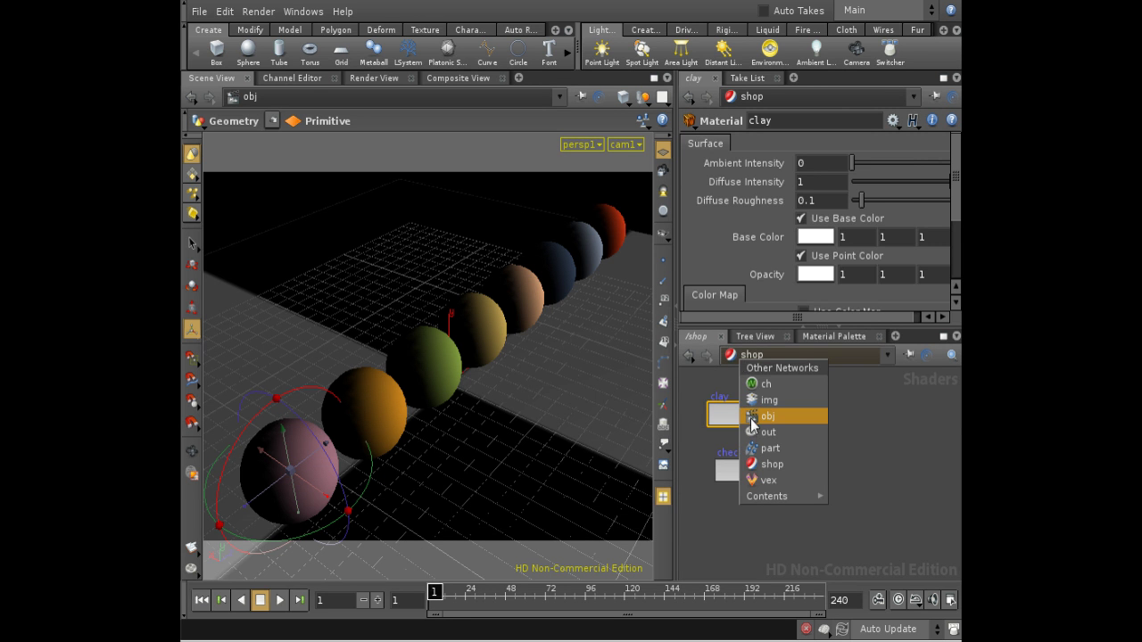
left_click(749, 421)
double_click(729, 492)
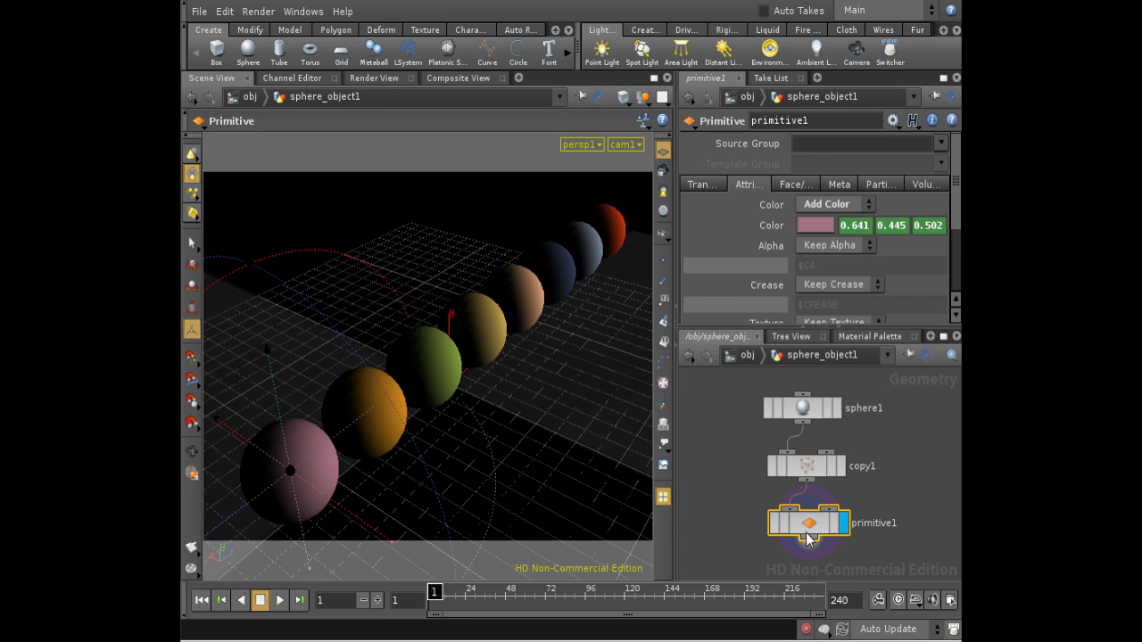
left_click(816, 78)
mouse_move(879, 109)
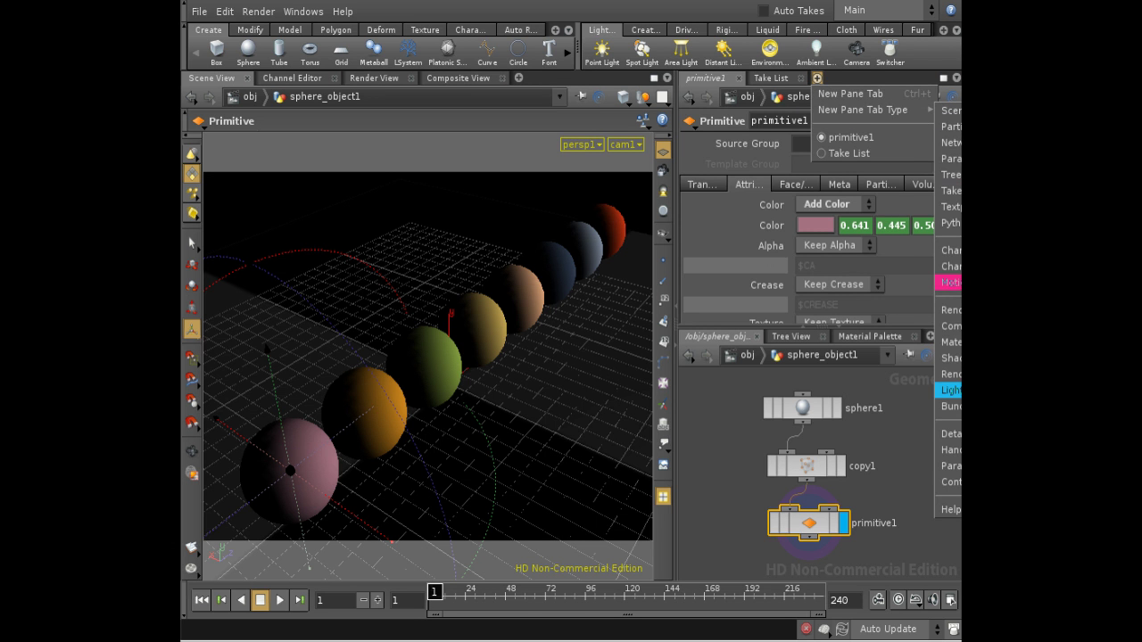
left_click(949, 434)
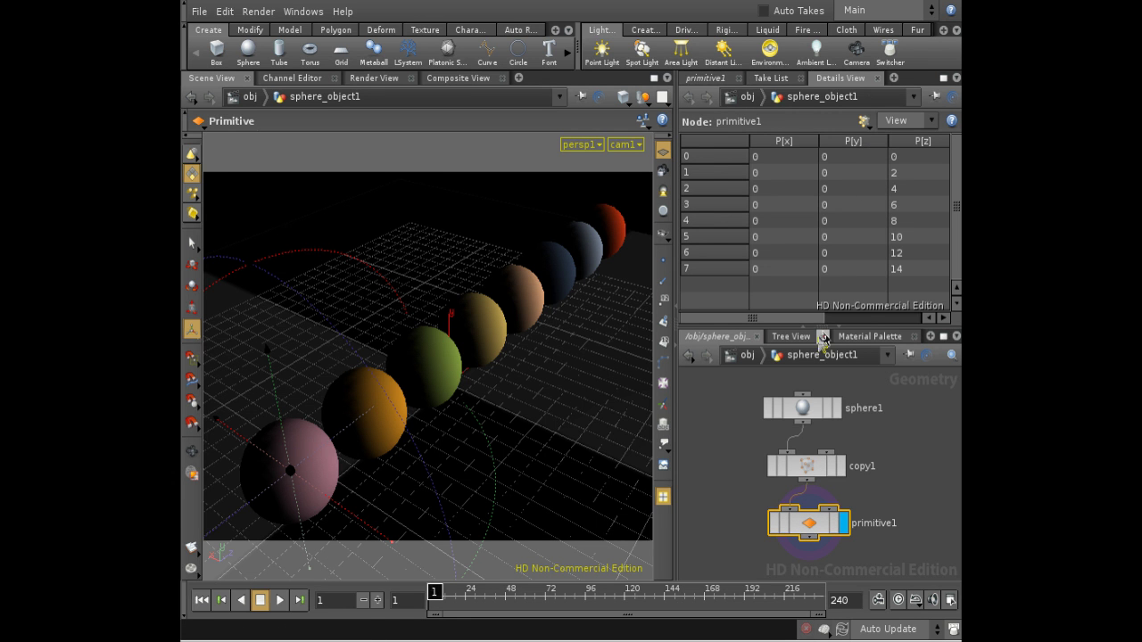
Switch the details of primitive1 from points to primitives and examine the Cd color values of each sphere
left_click_drag(803, 318, 772, 331)
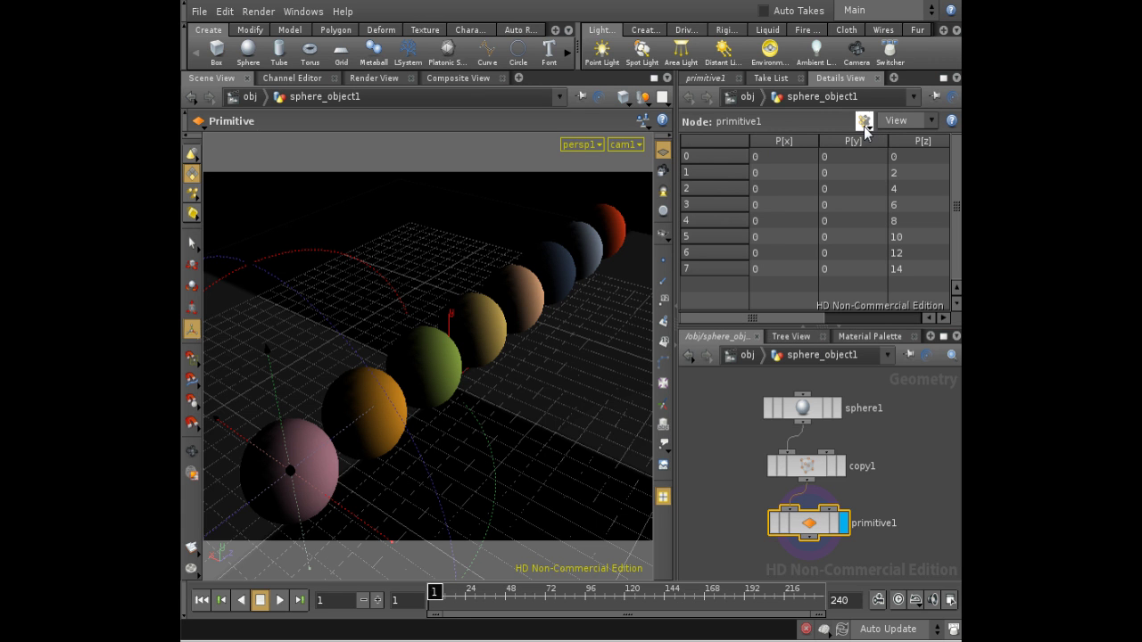
left_click_drag(800, 319, 866, 111)
left_click(864, 120)
left_click(877, 172)
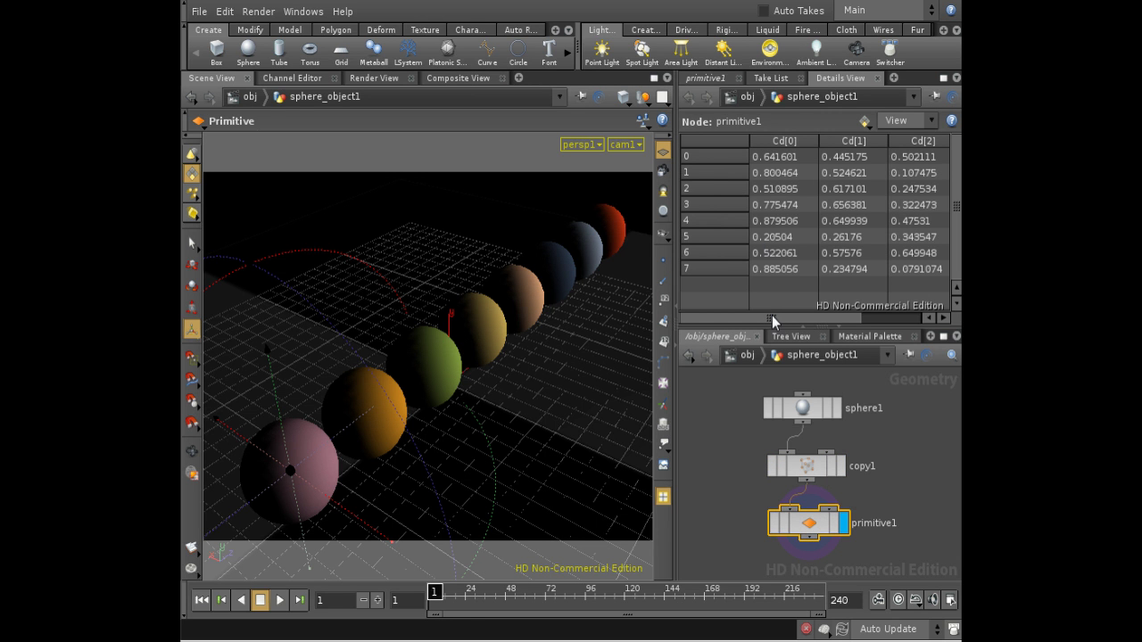
left_click(863, 123)
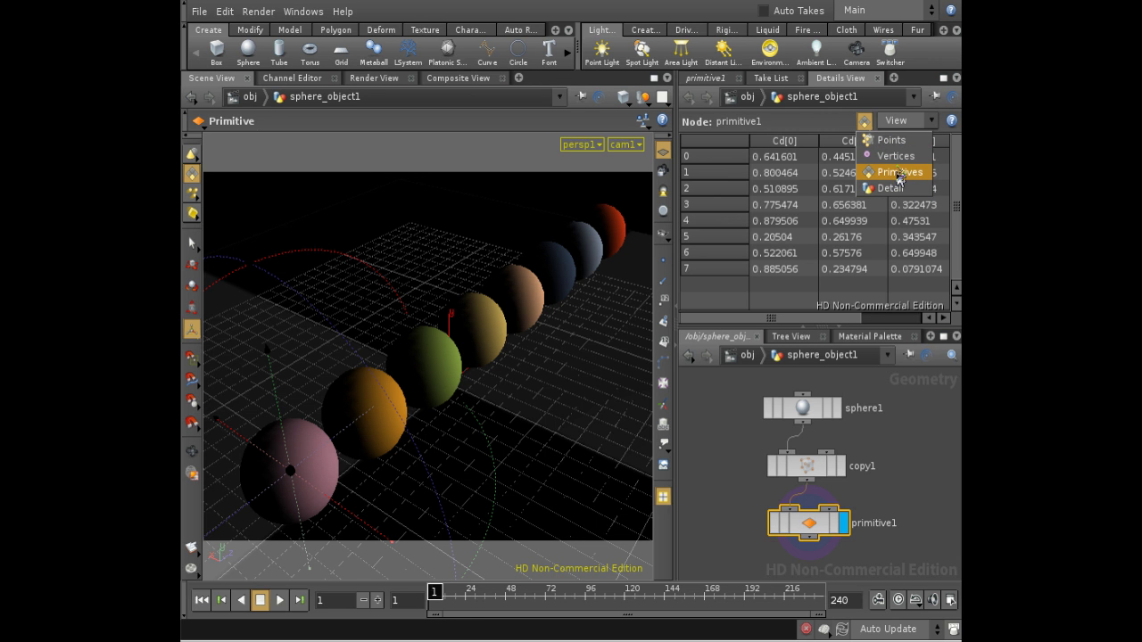
left_click(936, 428)
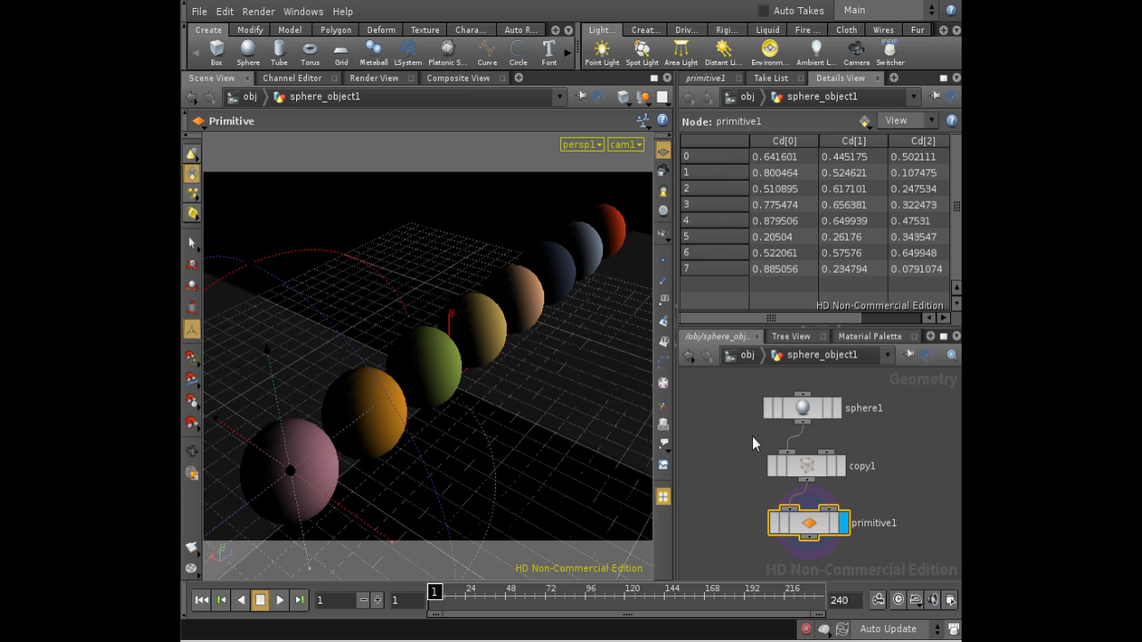
Return to the obj network, select cam1 and leave the camera view to show its handles beside the spheres
left_click(742, 365)
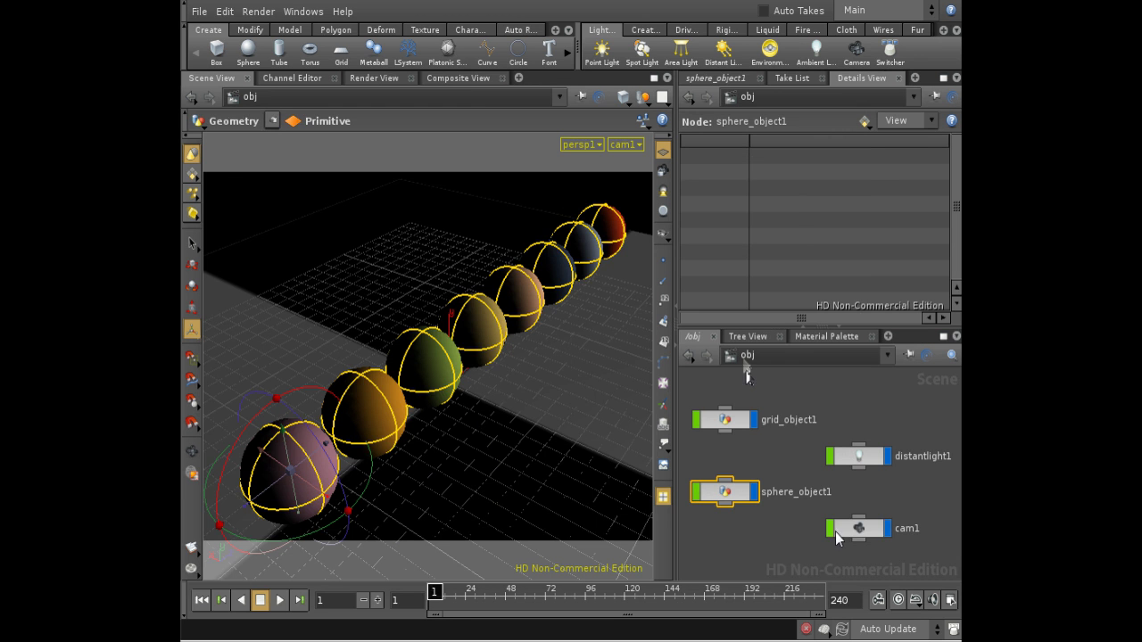
left_click(859, 529)
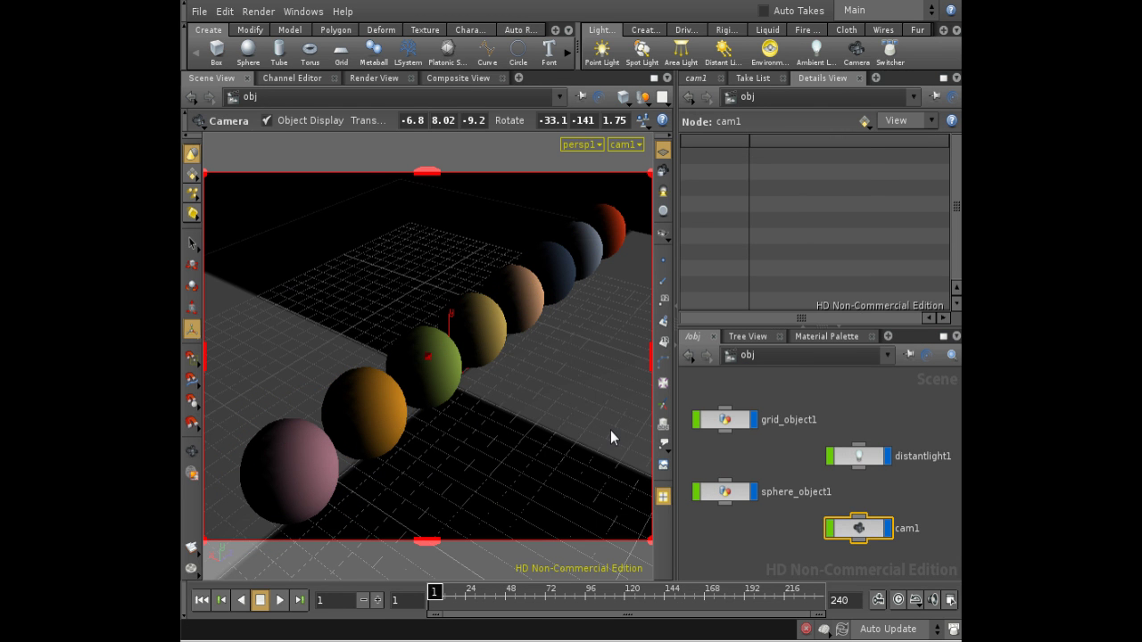
key("Escape")
left_click_drag(603, 318, 363, 256)
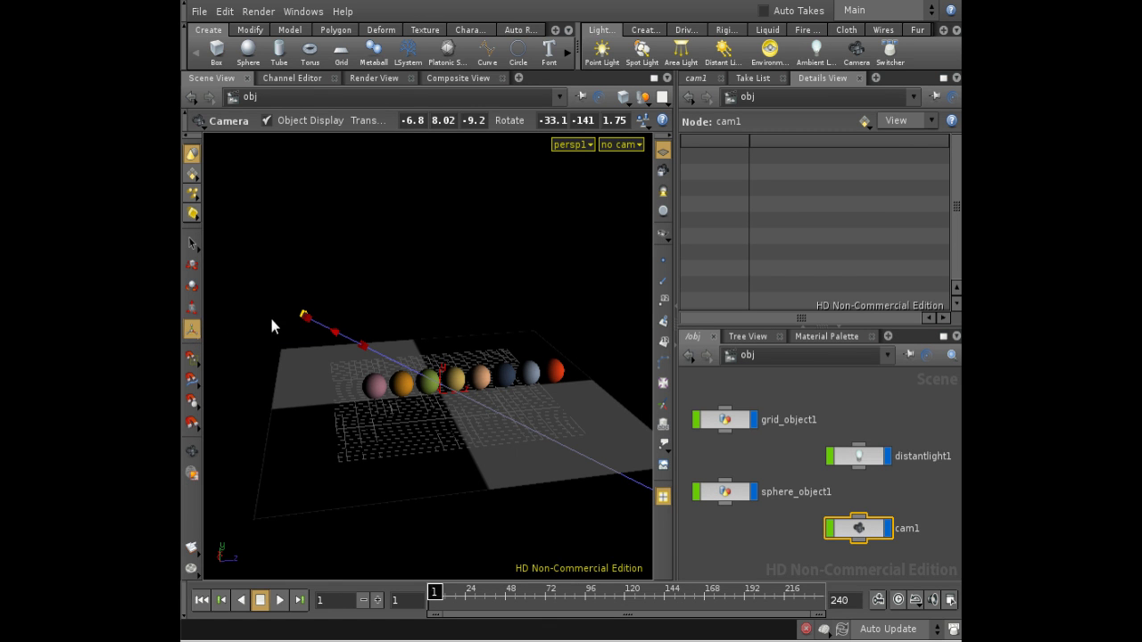
left_click_drag(272, 326, 370, 351)
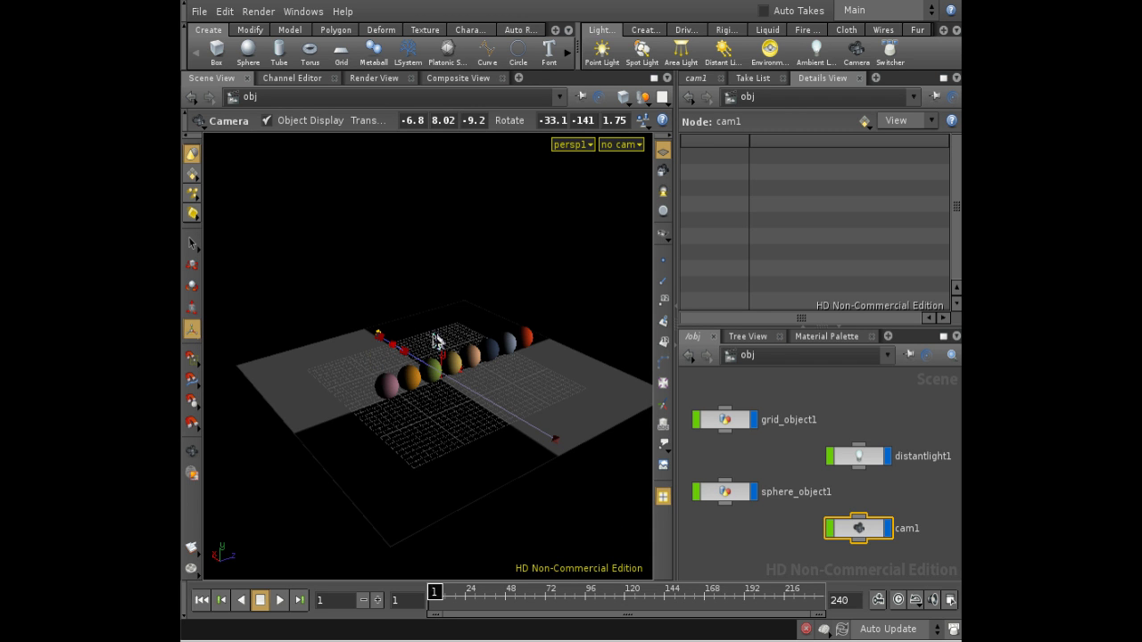
left_click_drag(437, 340, 414, 397)
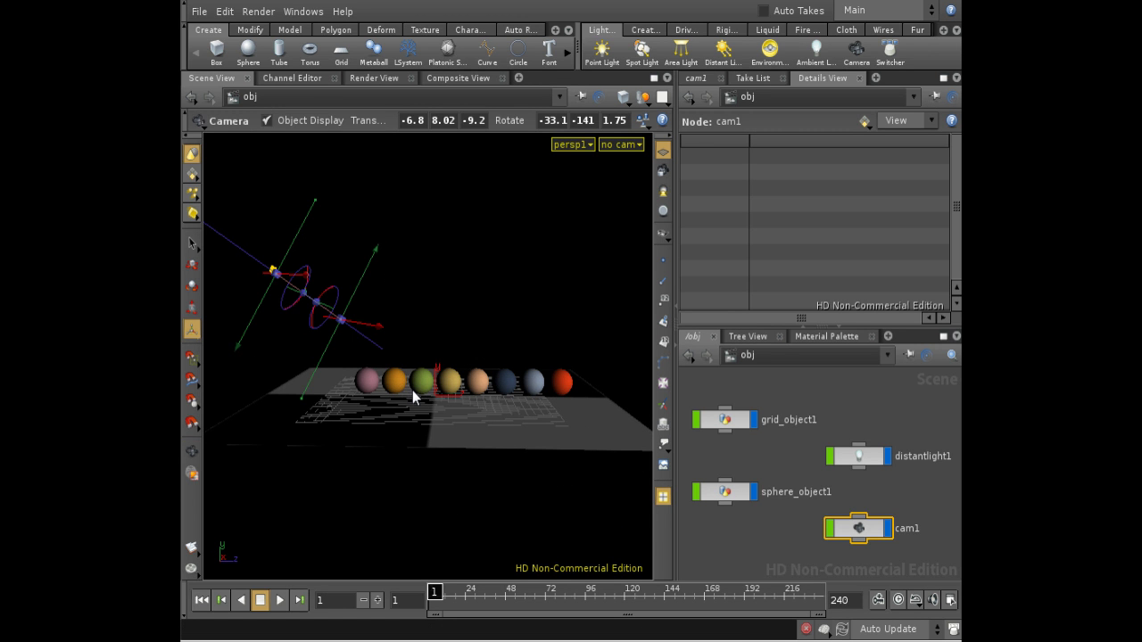
right_click(274, 273)
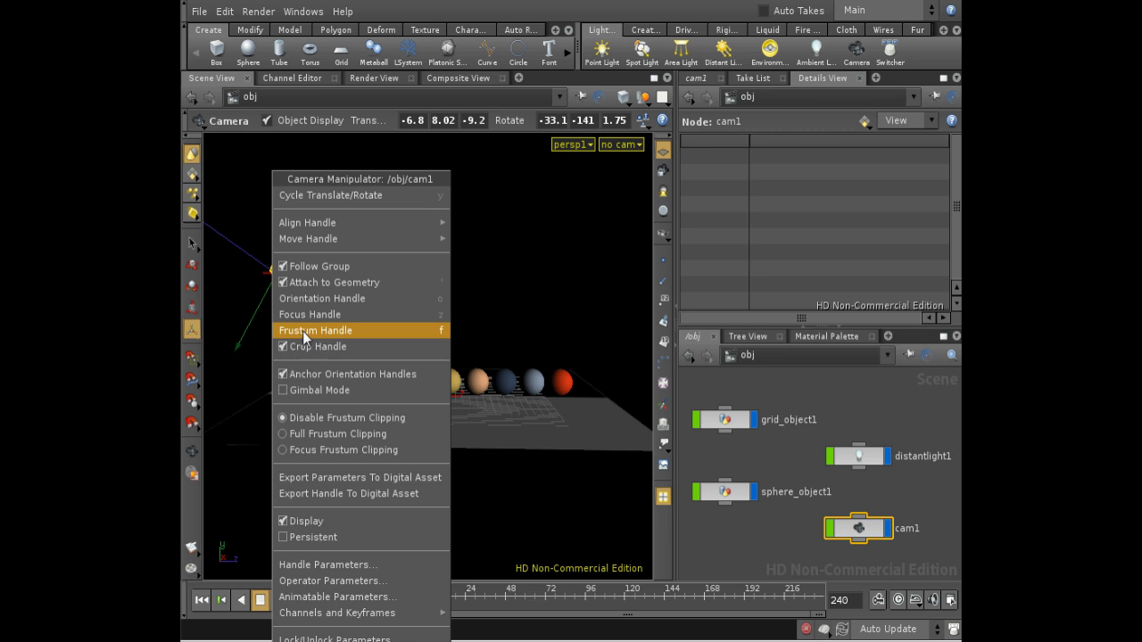
left_click(250, 375)
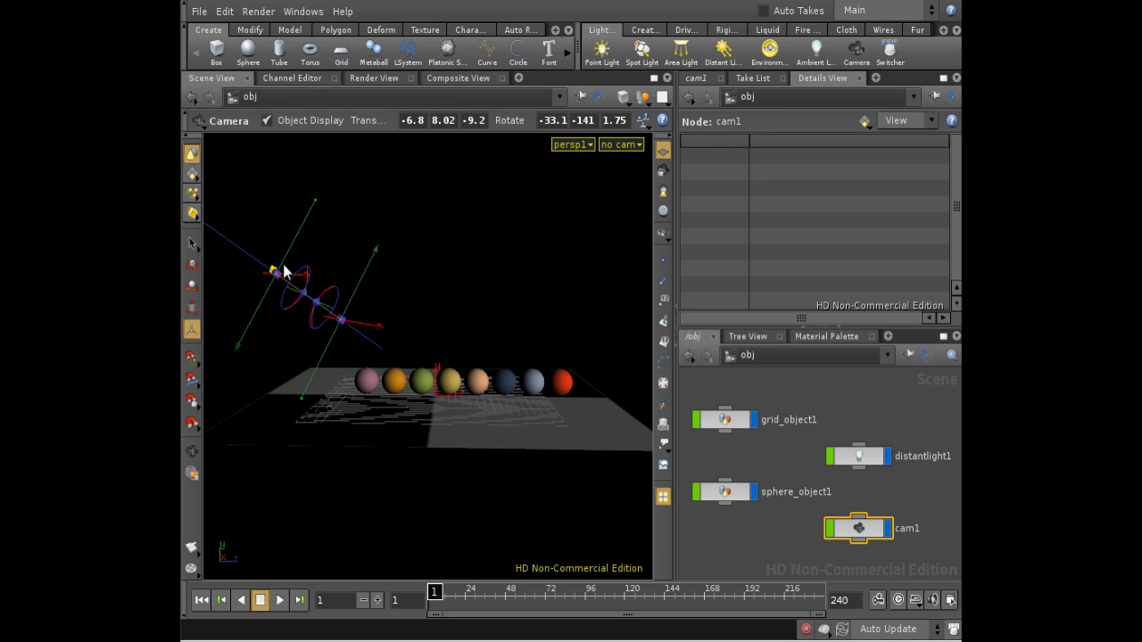
Reposition cam1 with its viewport handle to a translation of about -6.9, 7.77, -9.4
key("Escape")
left_click_drag(472, 310, 591, 223)
key("Return")
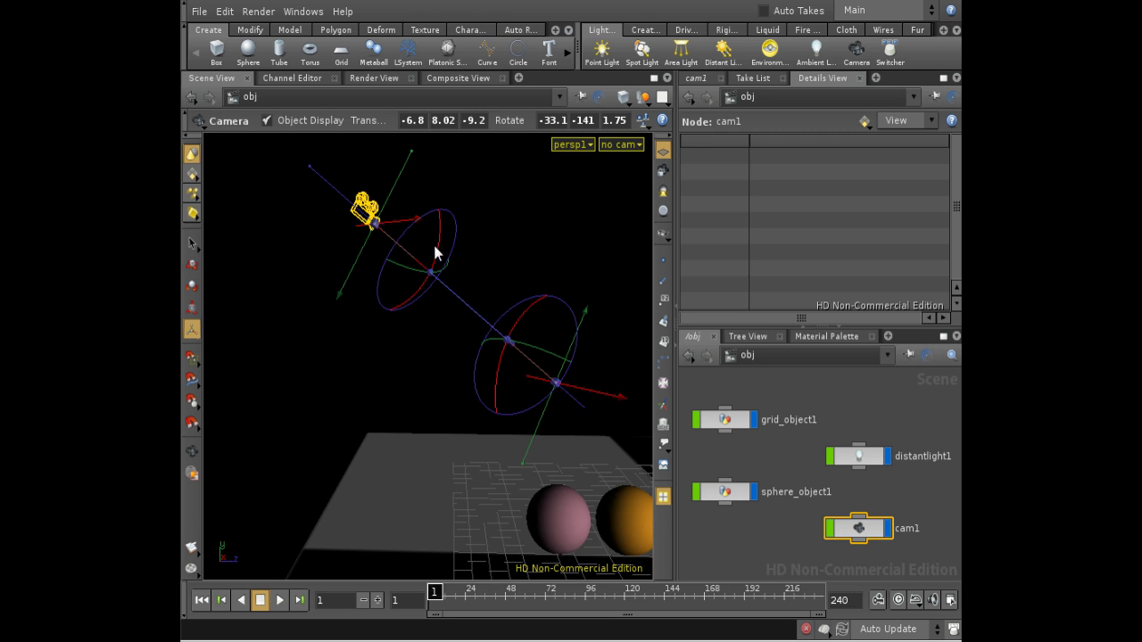
mouse_move(438, 246)
left_mouse_down()
mouse_move(436, 214)
mouse_move(438, 247)
mouse_move(438, 217)
mouse_move(490, 331)
mouse_move(599, 396)
mouse_move(582, 305)
mouse_move(574, 441)
mouse_move(589, 291)
mouse_move(592, 333)
mouse_move(522, 514)
mouse_move(492, 515)
mouse_move(514, 487)
left_mouse_up()
key("Escape")
key("Return")
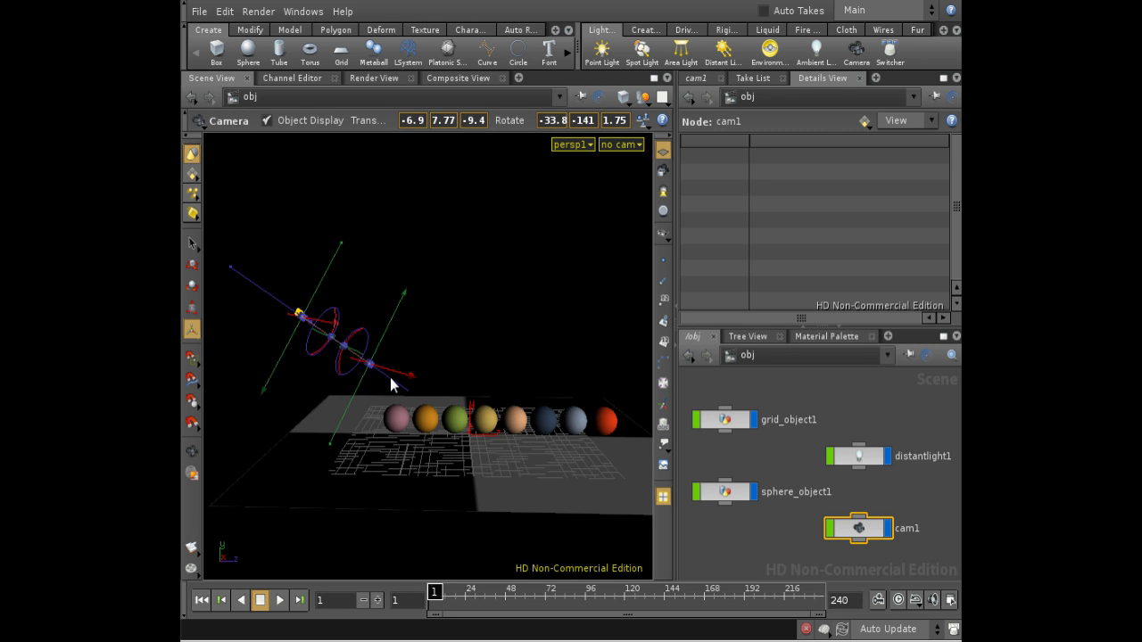
Aim cam1 at the peach sphere with its target handle, rotating the camera to about -22.9, -149, -2.6
left_click_drag(392, 384, 581, 400)
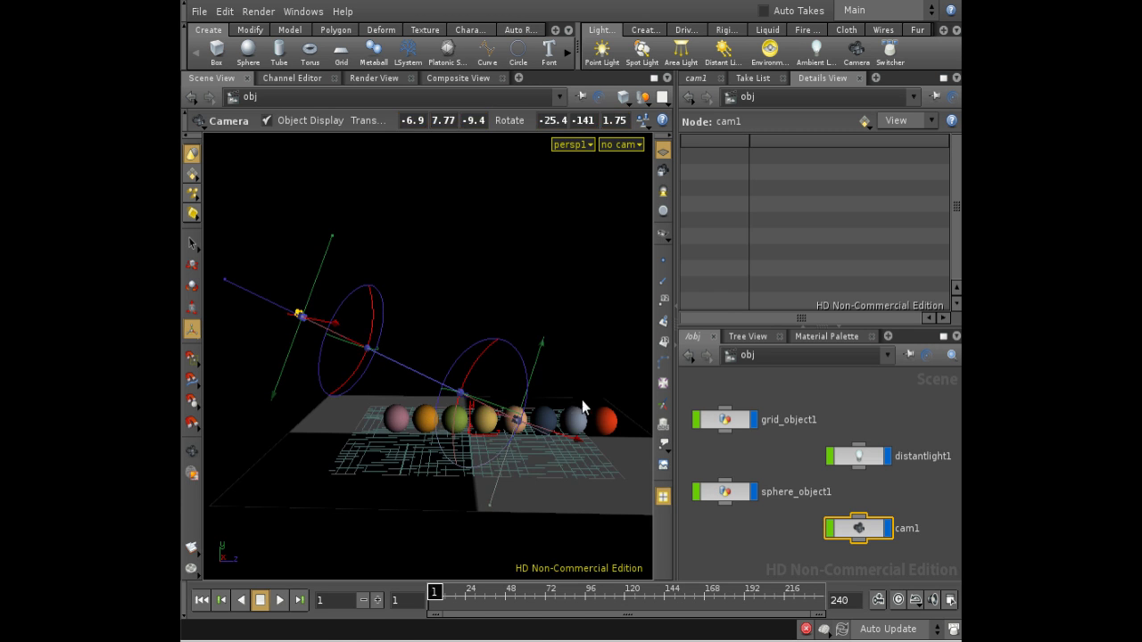
key("Escape")
left_click_drag(570, 338, 570, 434)
key("Return")
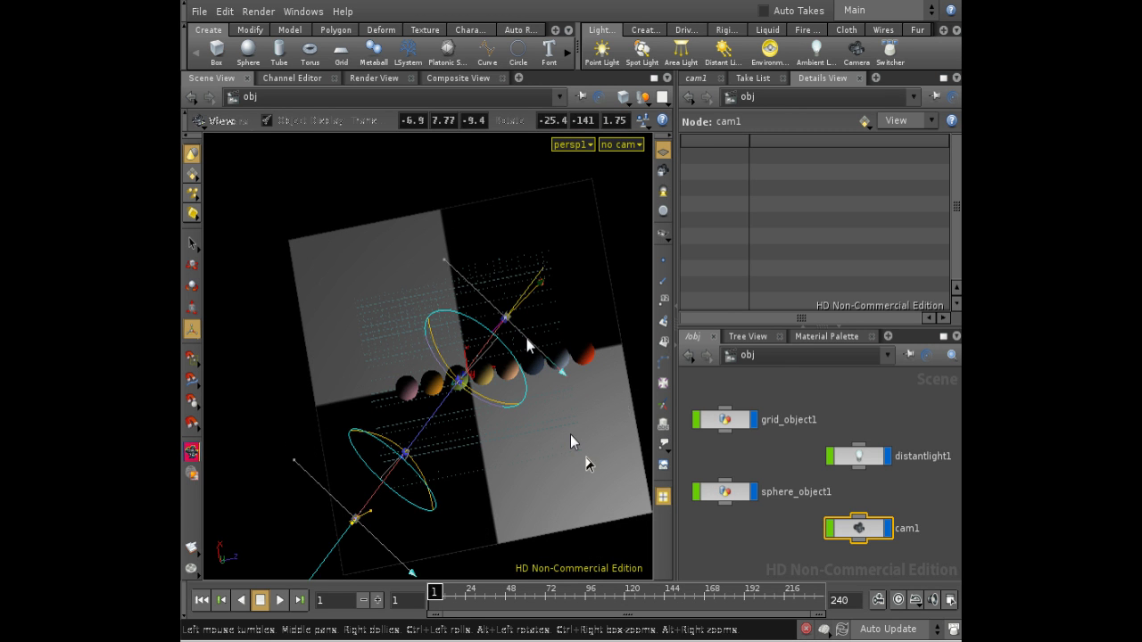
left_click_drag(560, 368, 560, 318)
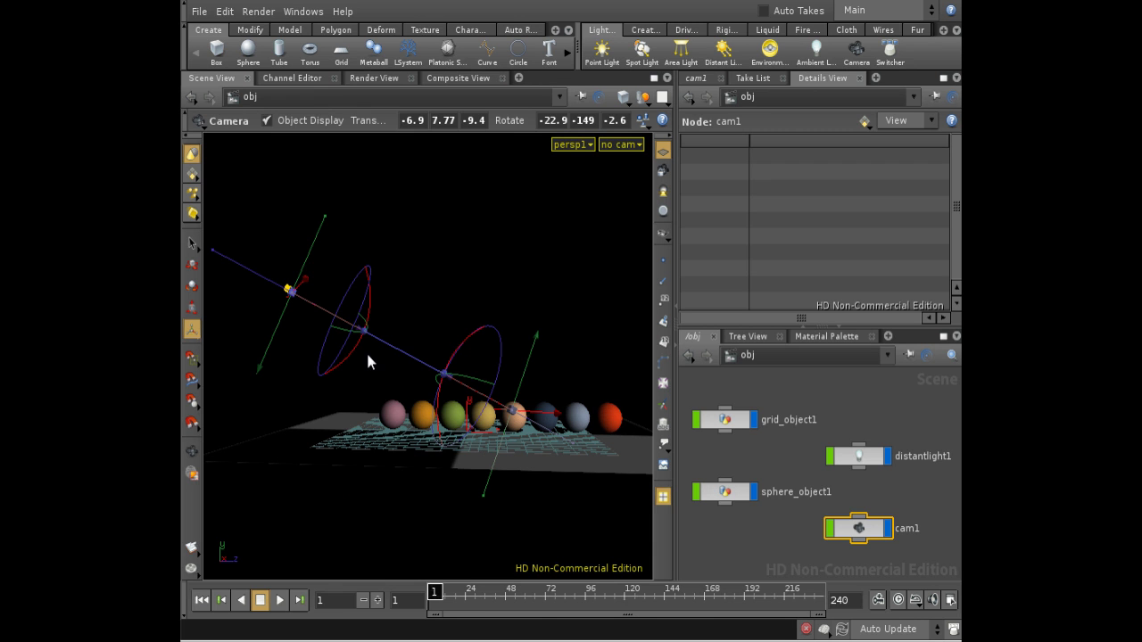
Switch cam1 to its Focus Handle and move the focus point along the view line to just before the peach sphere
right_click(288, 291)
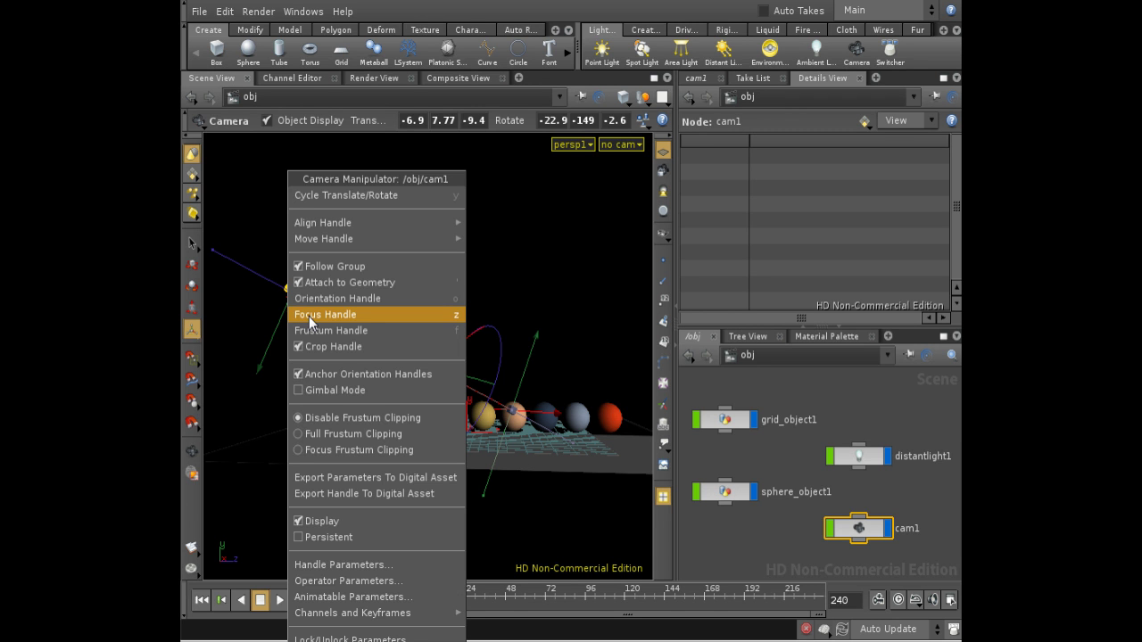
left_click(310, 315)
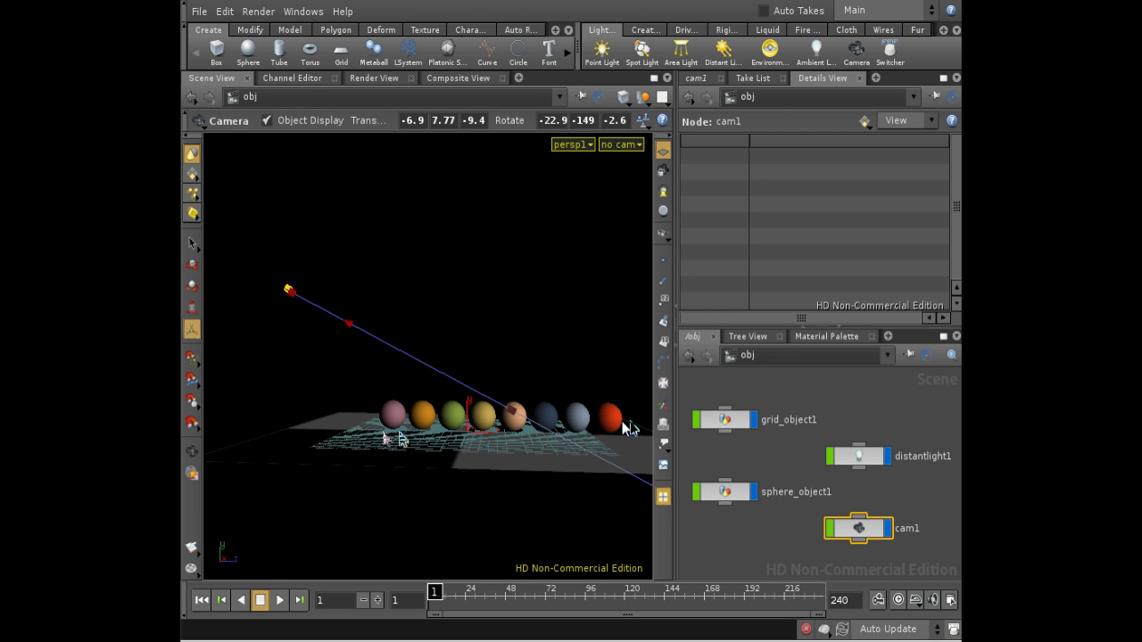
left_click(351, 327)
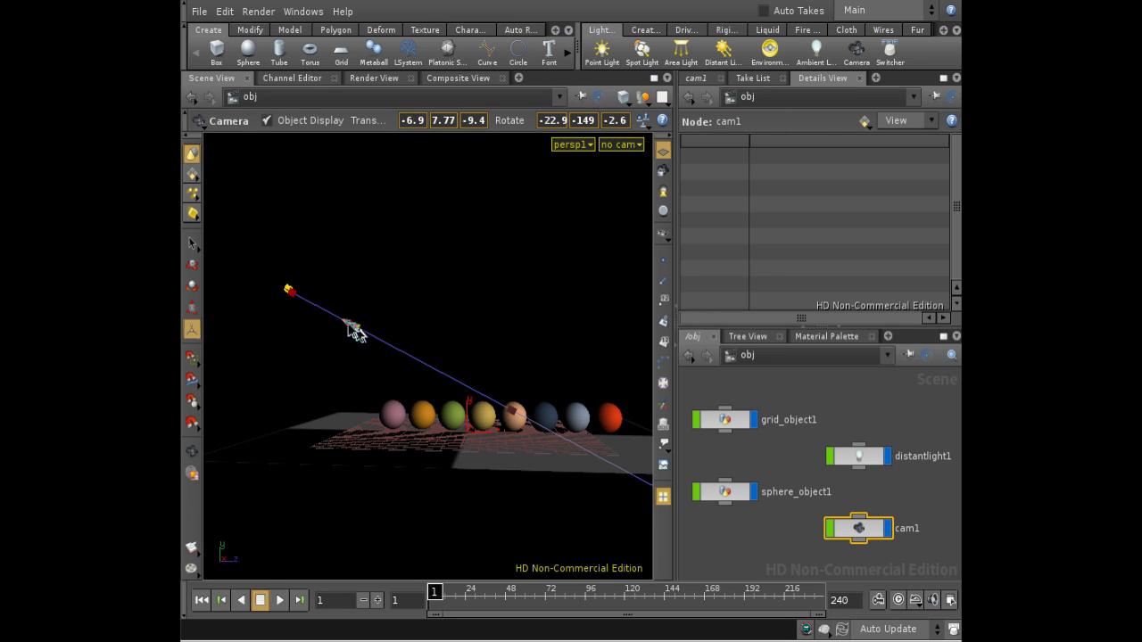
left_click_drag(412, 357, 496, 407)
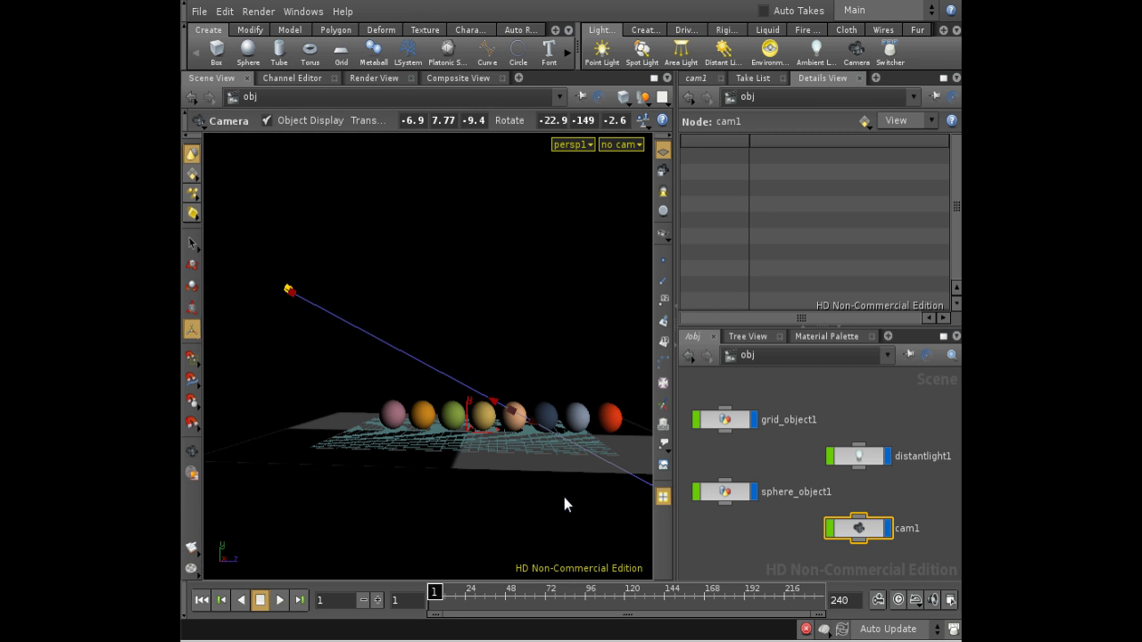
Start a new render of the scene with mantra1
left_click(254, 12)
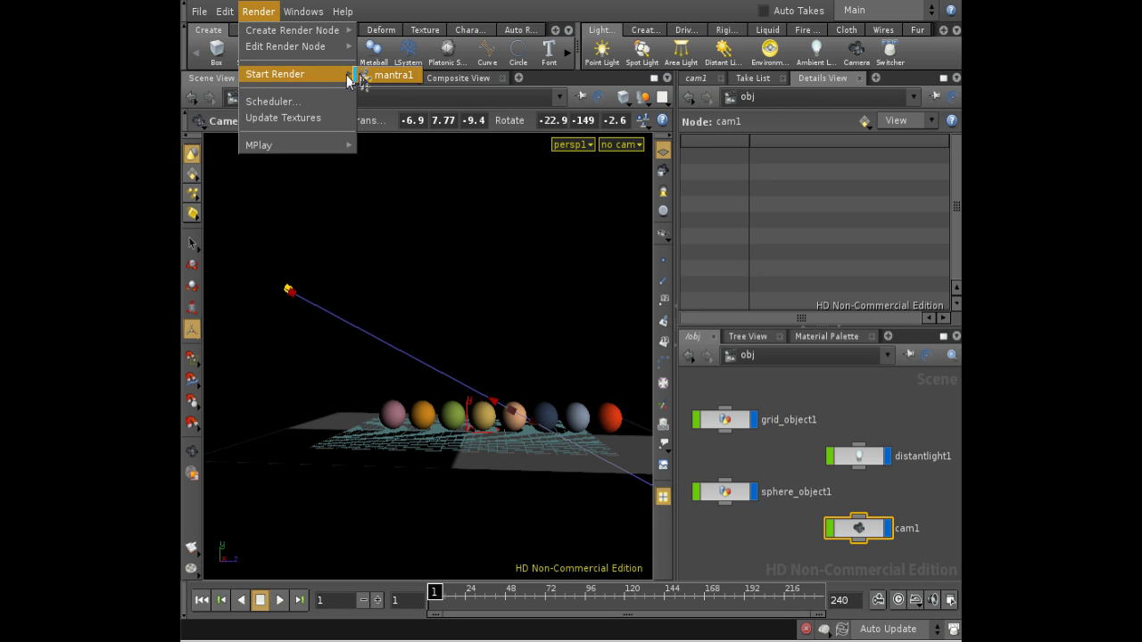
left_click(382, 76)
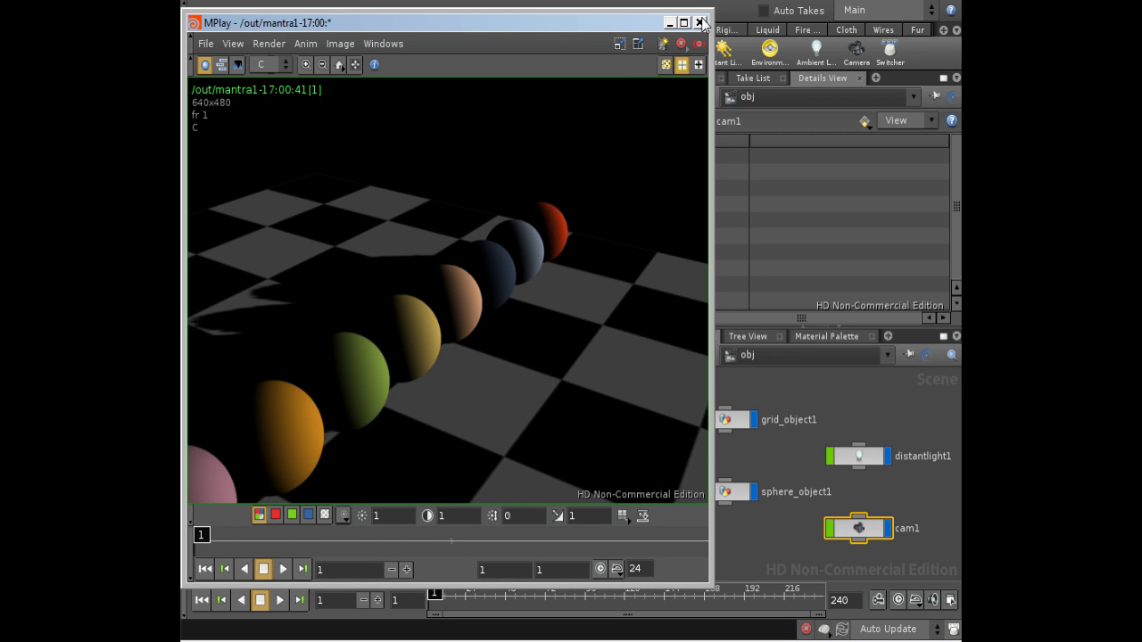
Close the finished render and bring up the mantra1 node's parameters in the out network
left_click(701, 23)
left_click(739, 358)
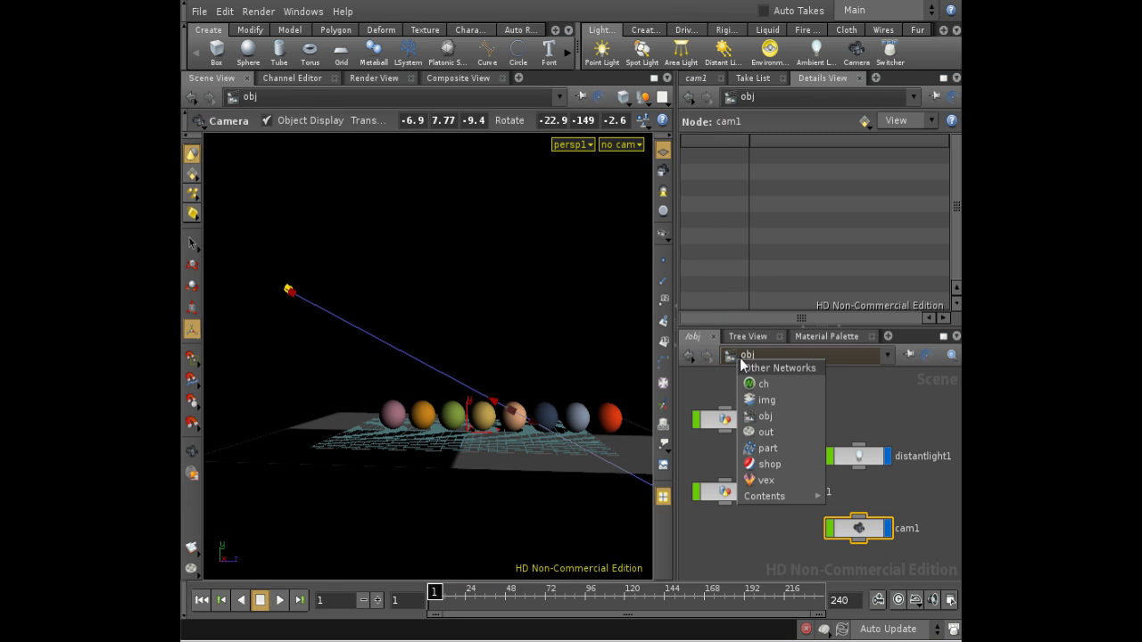
left_click(762, 431)
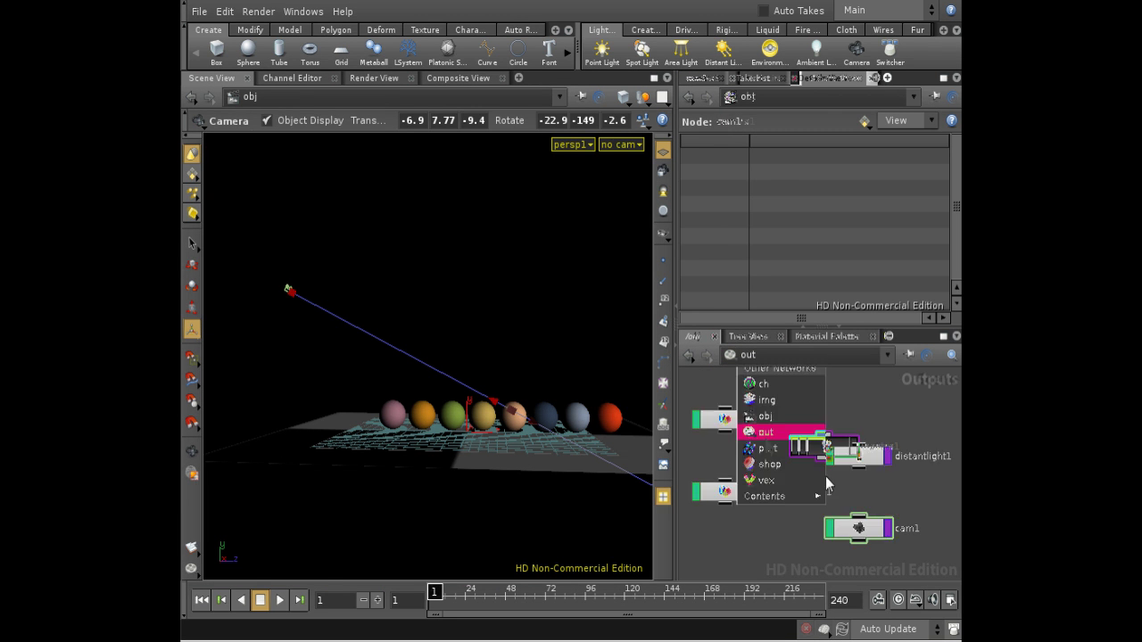
left_click(701, 79)
scroll(944, 177, "down", 2)
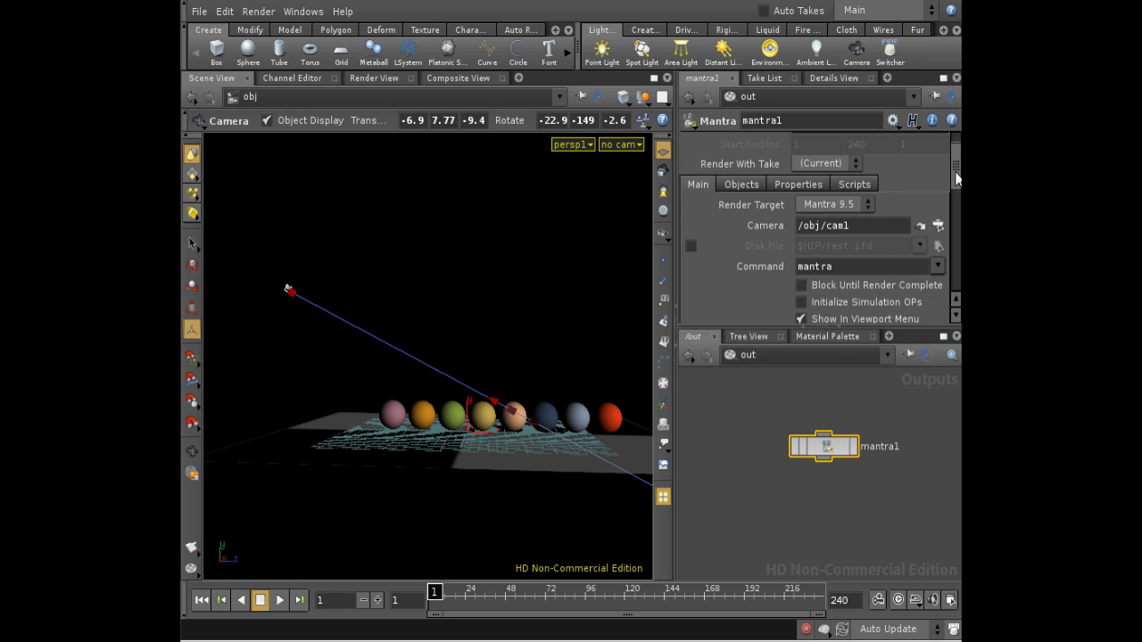
Enable Depth Of Field in mantra1's sampling properties and set its Pixel Samples to 9 by 9
left_click(807, 178)
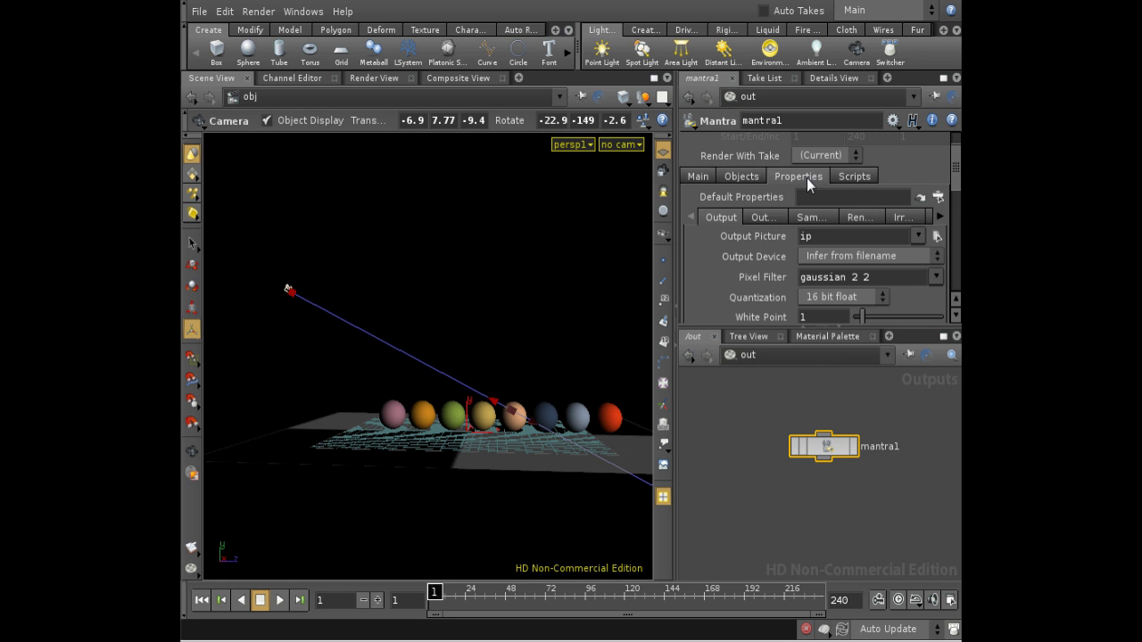
left_click(810, 219)
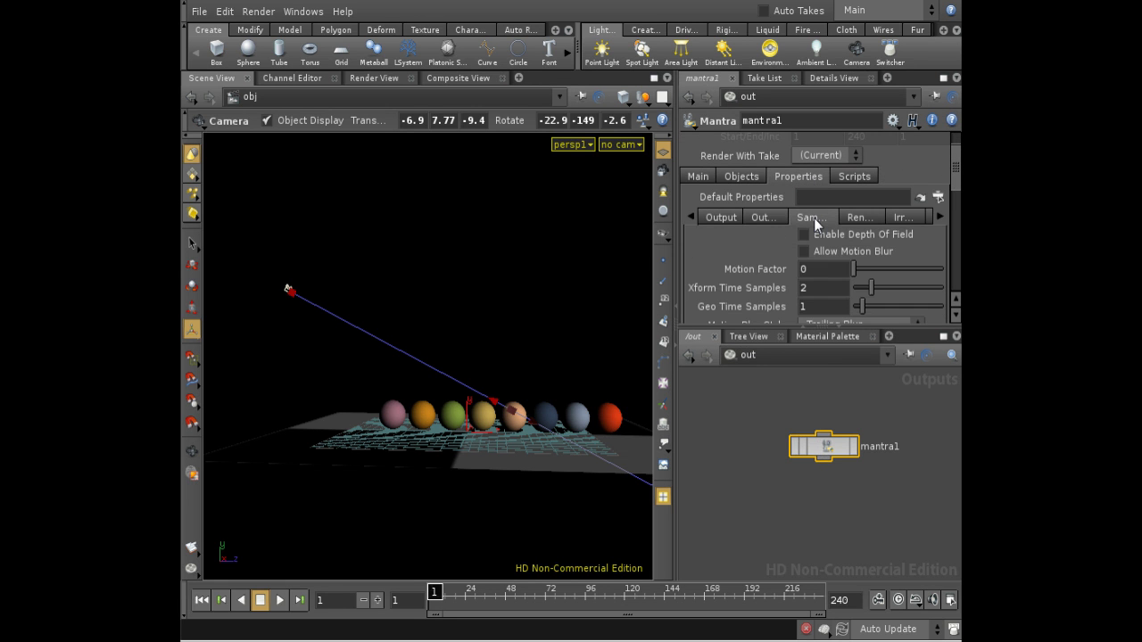
scroll(950, 200, "down", 4)
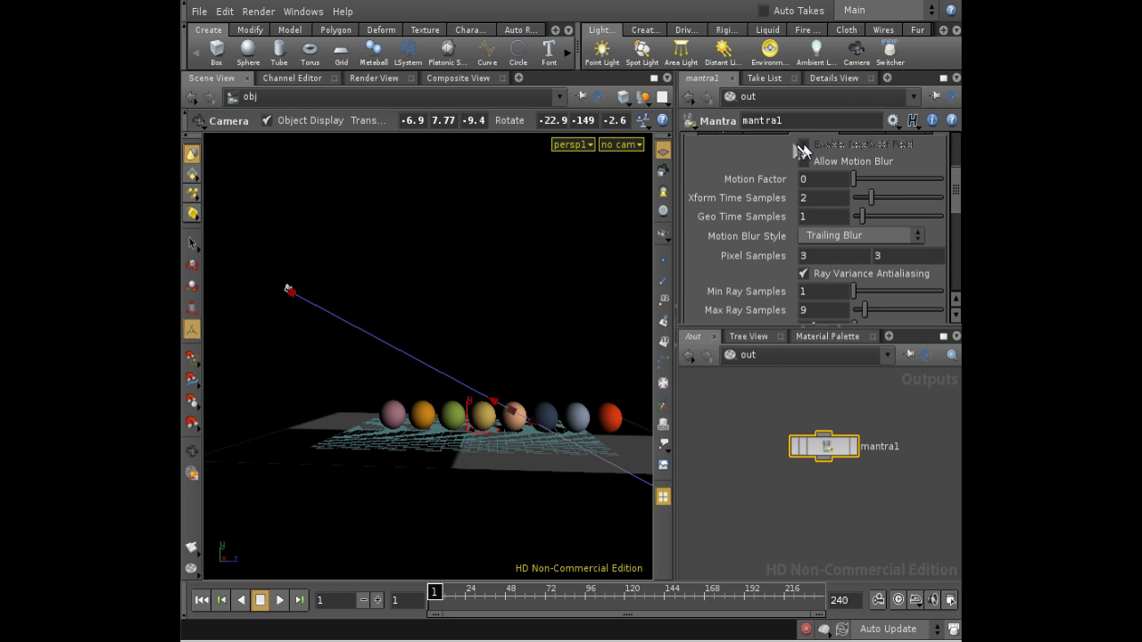
left_click(802, 147)
middle_click_drag(770, 260, 836, 243)
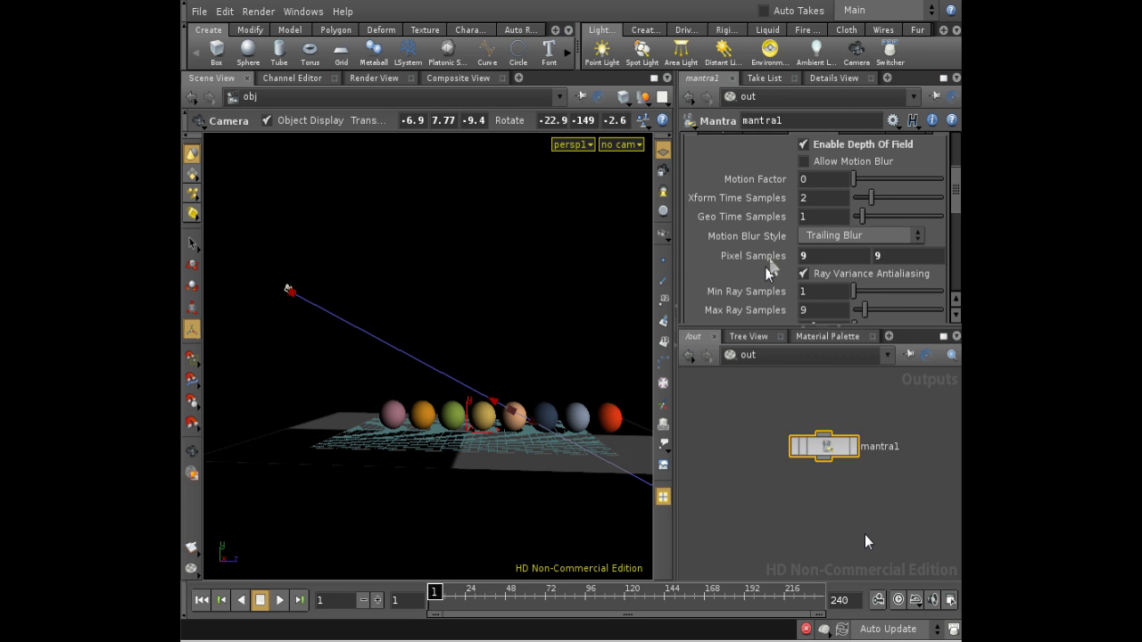
Render the scene again with mantra1, using the depth of field and pixel sample settings
left_click(261, 15)
mouse_move(280, 75)
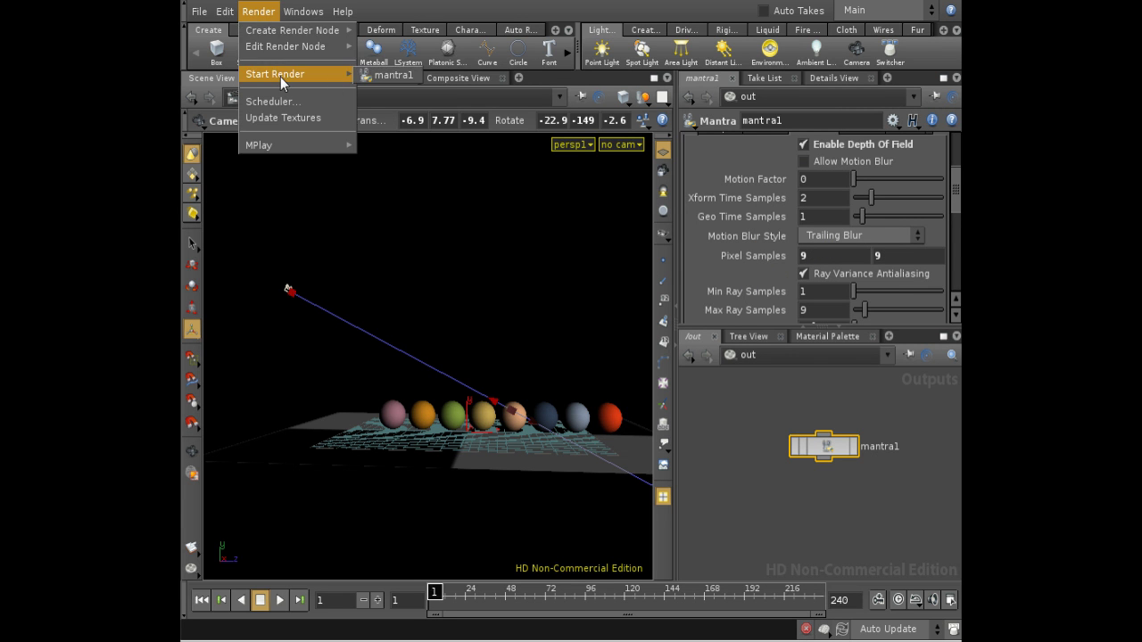
left_click(386, 76)
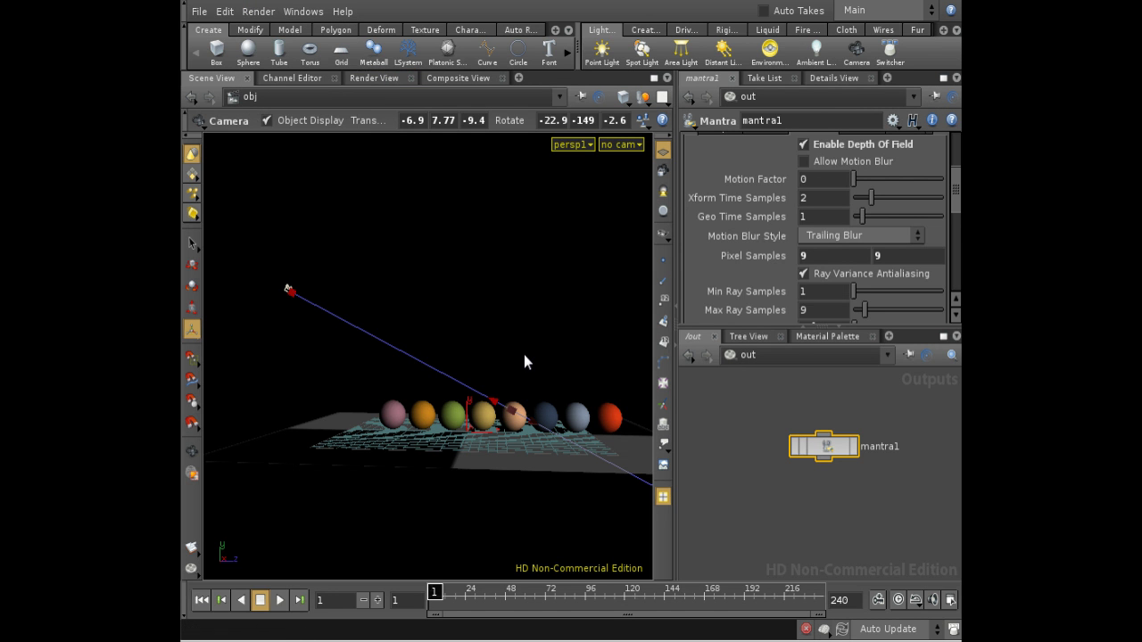